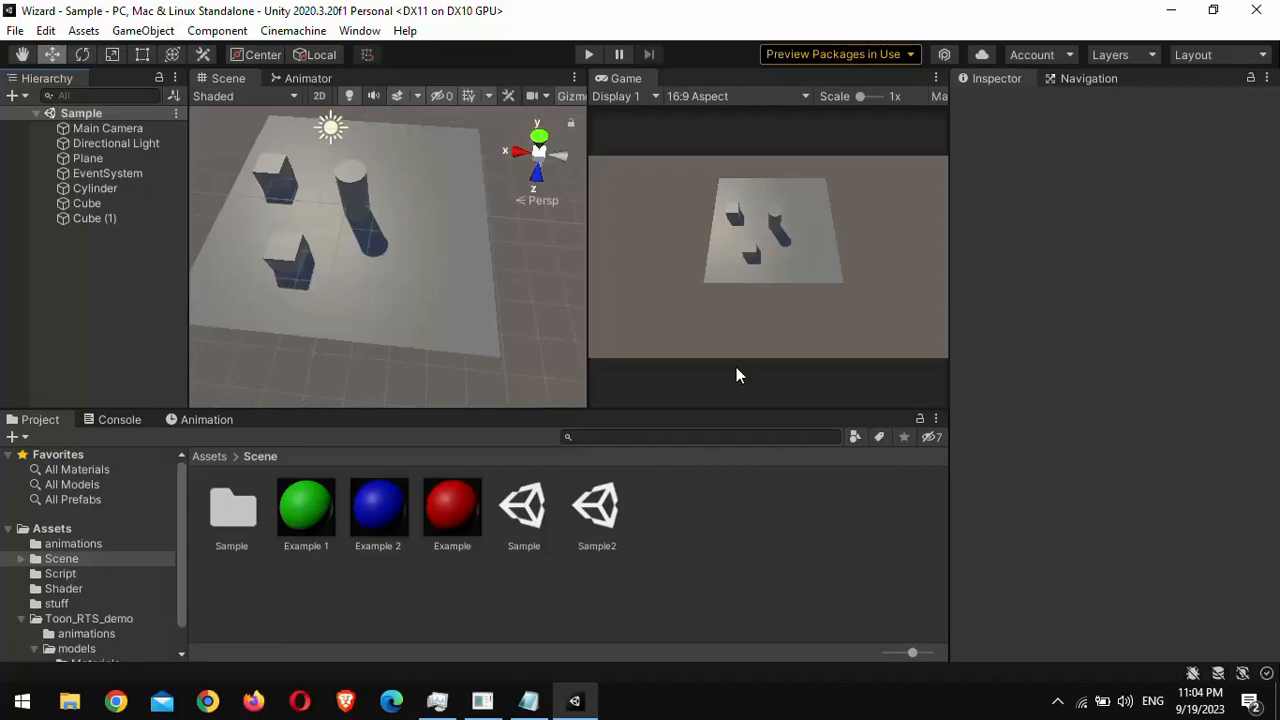
# Step: Review the Nav Mesh Obstacle settings of Cube (1) and examine the baked NavMesh around both cubes
pyautogui.click(100, 218)
pyautogui.scroll(-5, 1008, 418)
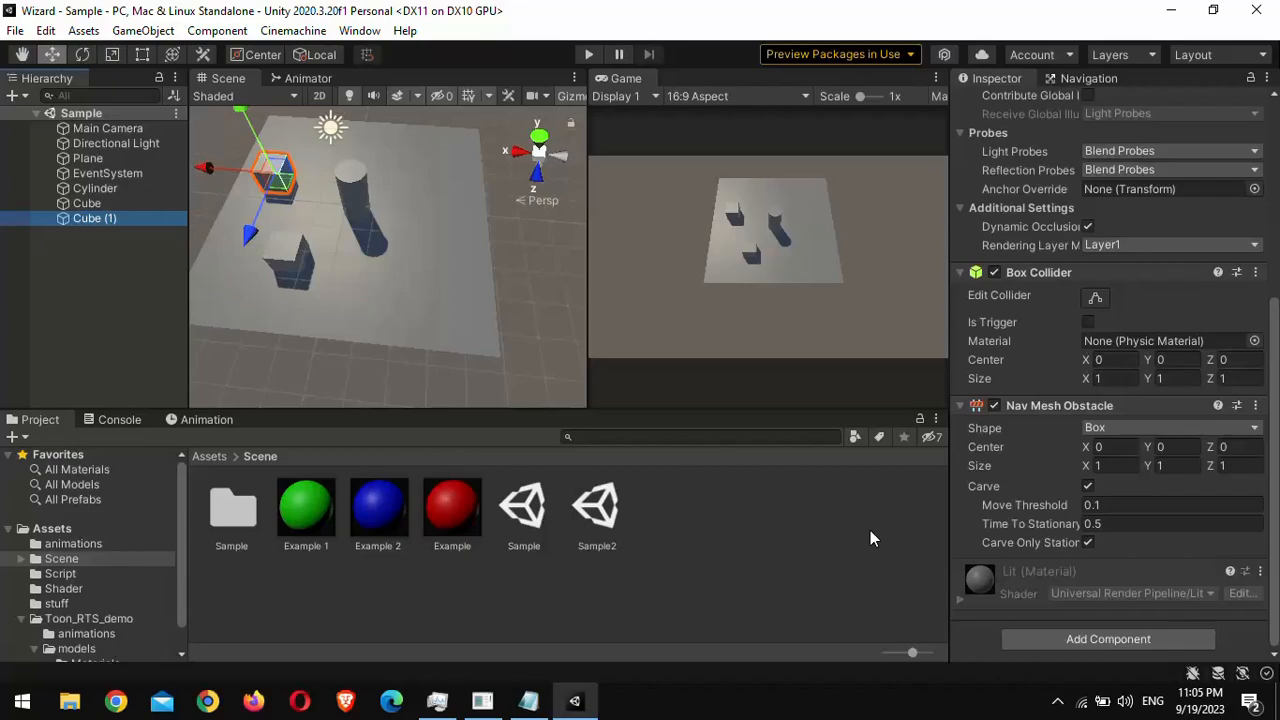
pyautogui.click(1100, 78)
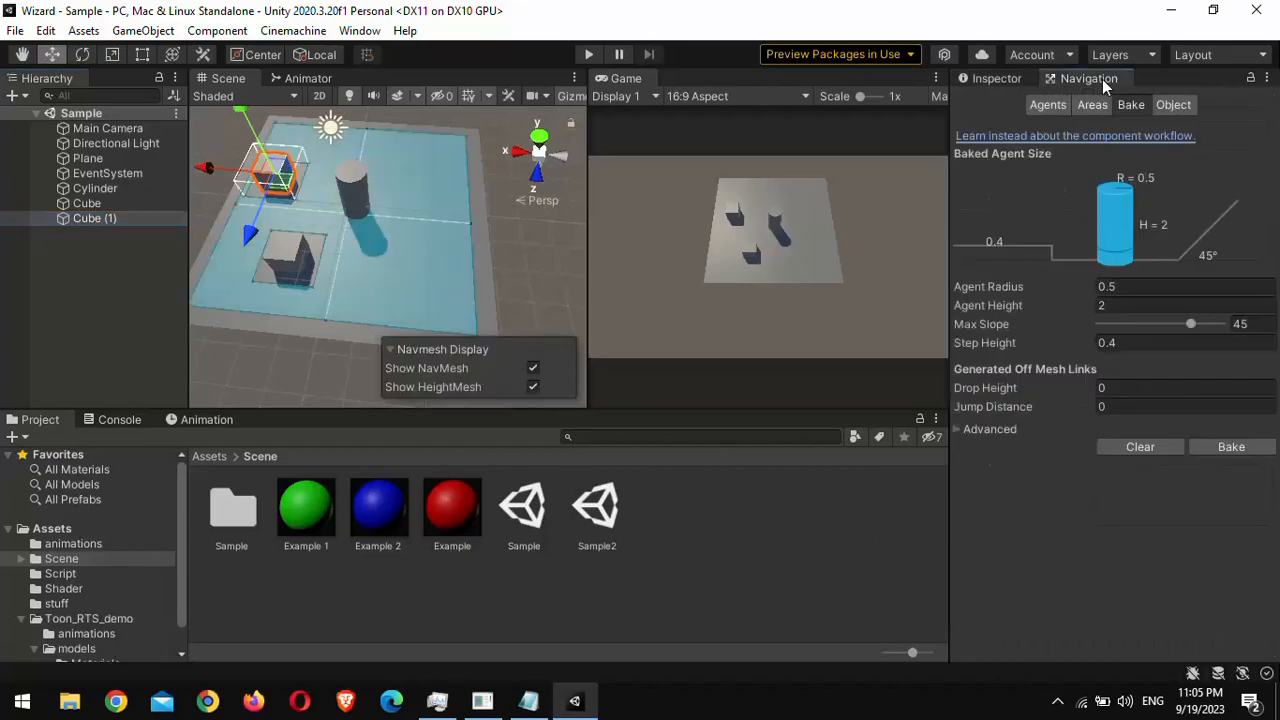
pyautogui.keyDown('alt'); pyautogui.moveTo(460, 235); pyautogui.dragTo(405, 245); pyautogui.keyUp('alt')
pyautogui.moveTo(405, 245); pyautogui.dragTo(297, 238, button='right')
pyautogui.scroll(5, 294, 232)
pyautogui.moveTo(294, 232); pyautogui.dragTo(324, 284, button='middle')
pyautogui.scroll(-1, 324, 284)
pyautogui.moveTo(378, 320); pyautogui.dragTo(350, 240, button='middle')
pyautogui.scroll(-2, 349, 241)
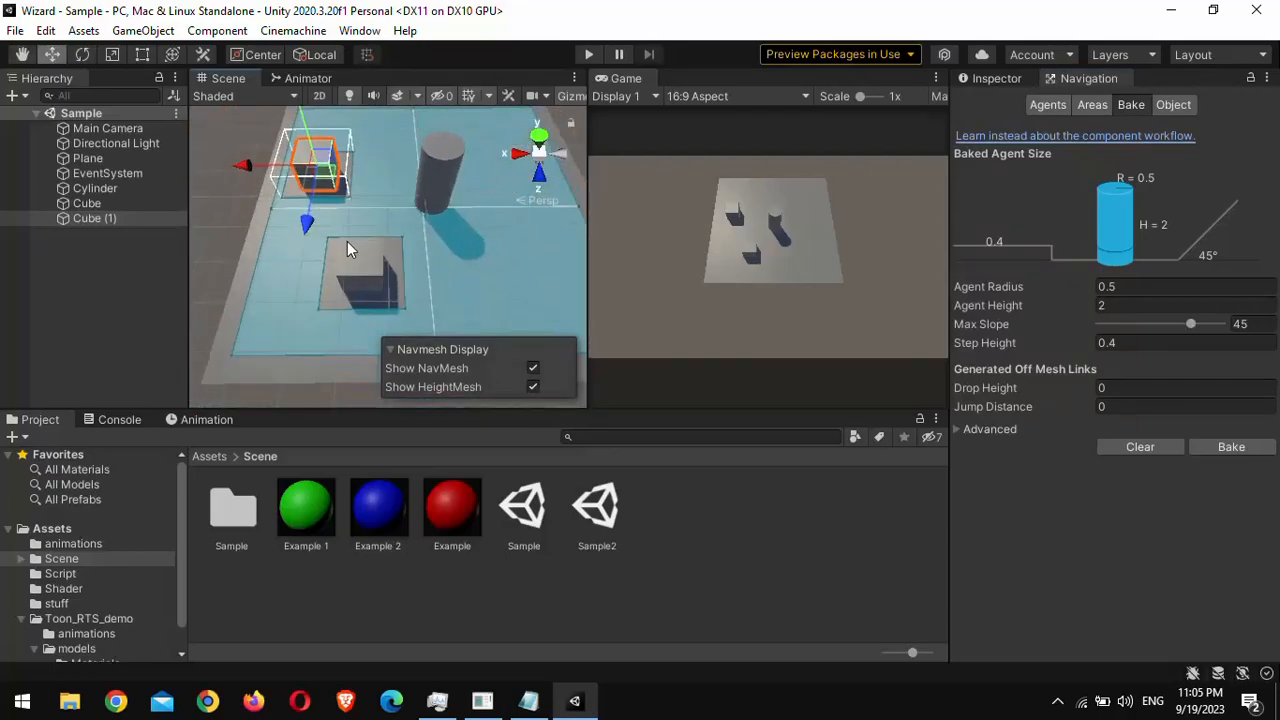
# Step: Run the scene and compare the NavMesh around the stationary Cube (1) with the area under the moving cube
pyautogui.click(588, 55)
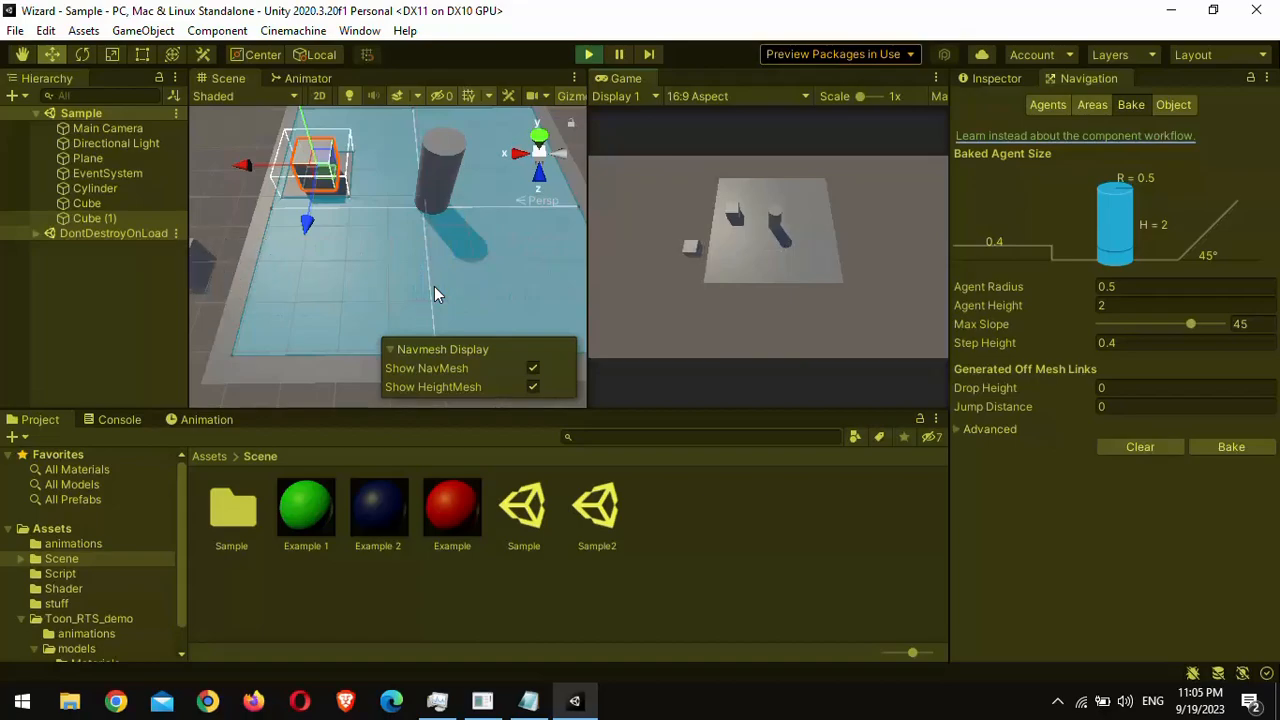
pyautogui.moveTo(320, 191); pyautogui.dragTo(404, 256, button='middle')
pyautogui.scroll(4, 404, 256)
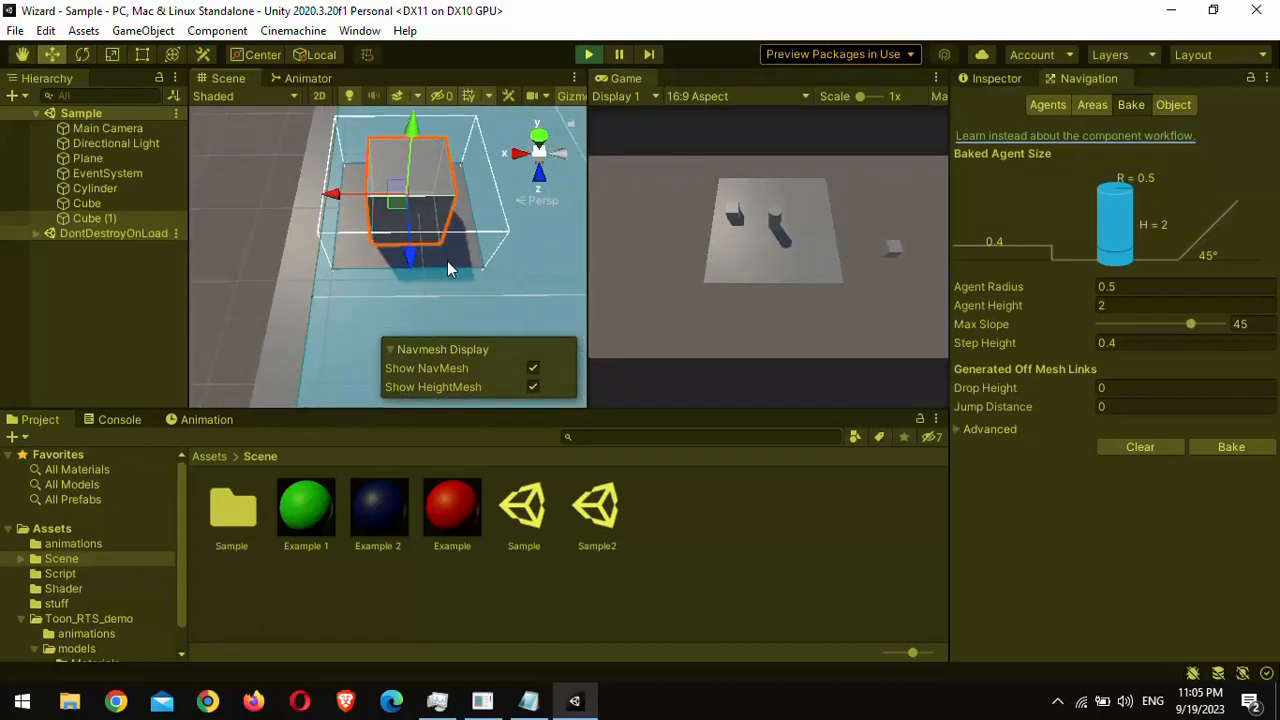
pyautogui.scroll(-6, 447, 261)
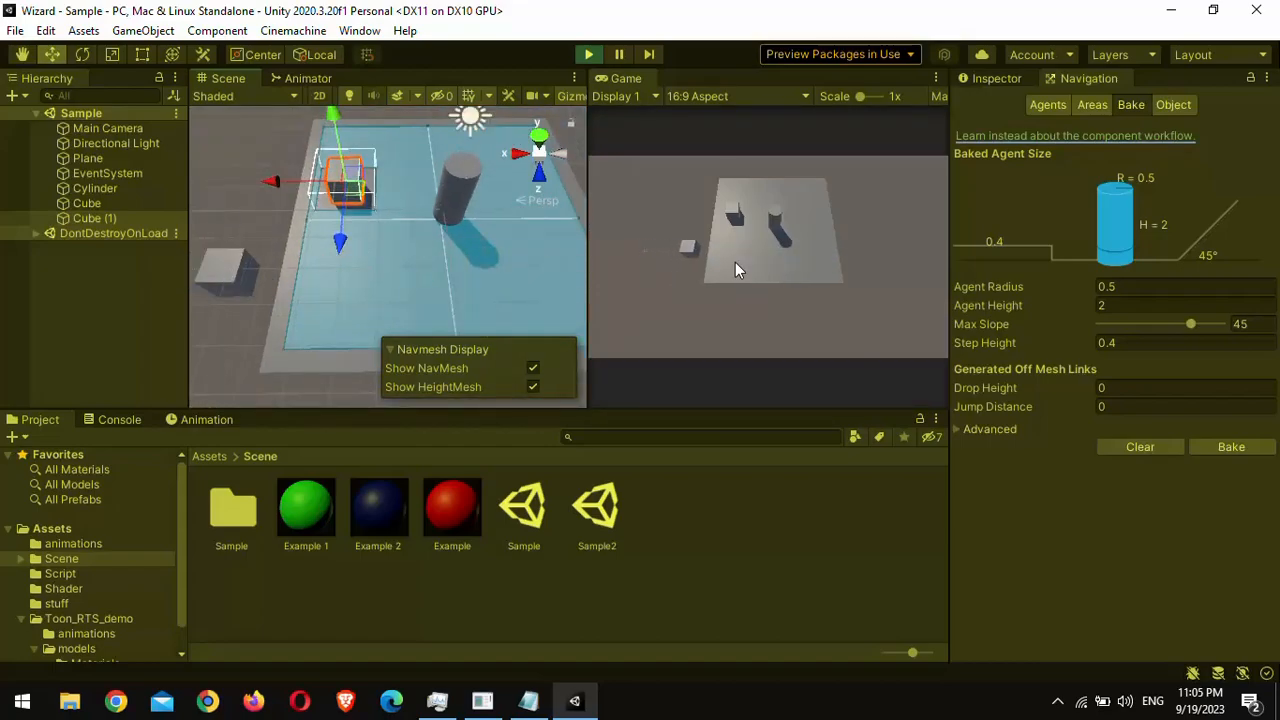
# Step: Test the cylinder's navigation by sending it into the moving cube's path and towards Cube (1), and end play mode
pyautogui.click(772, 251)
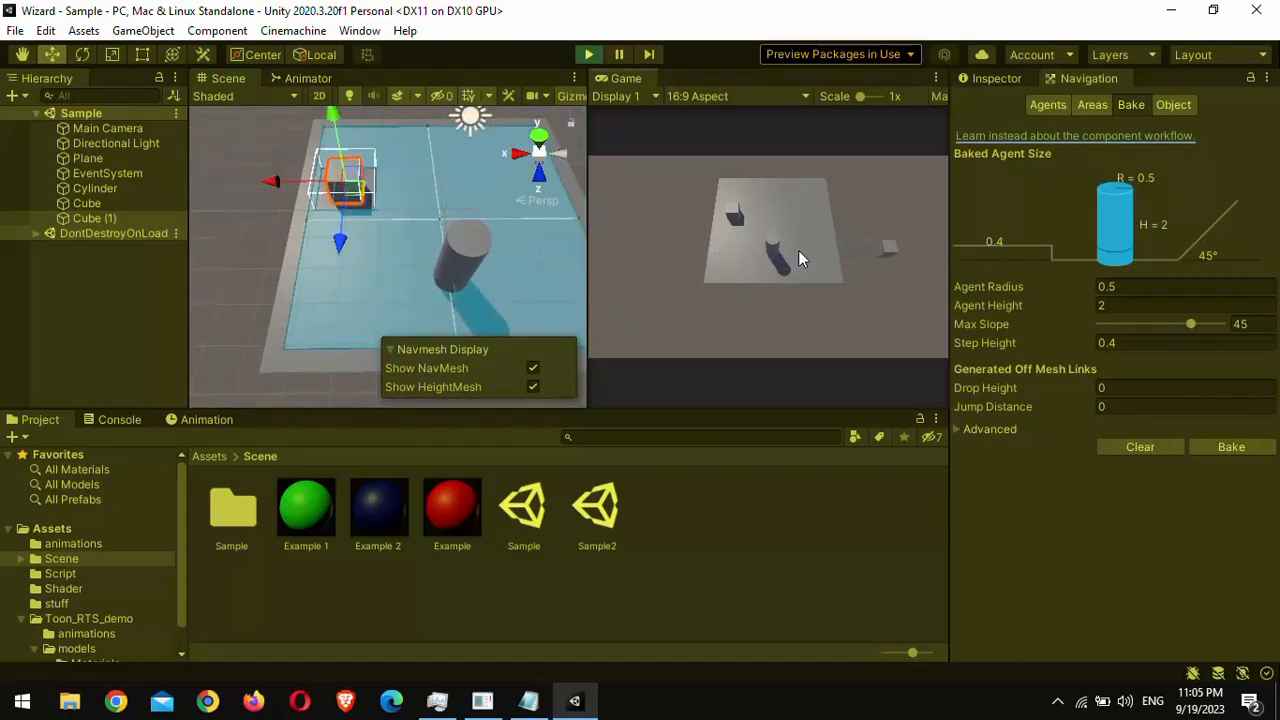
pyautogui.click(818, 251)
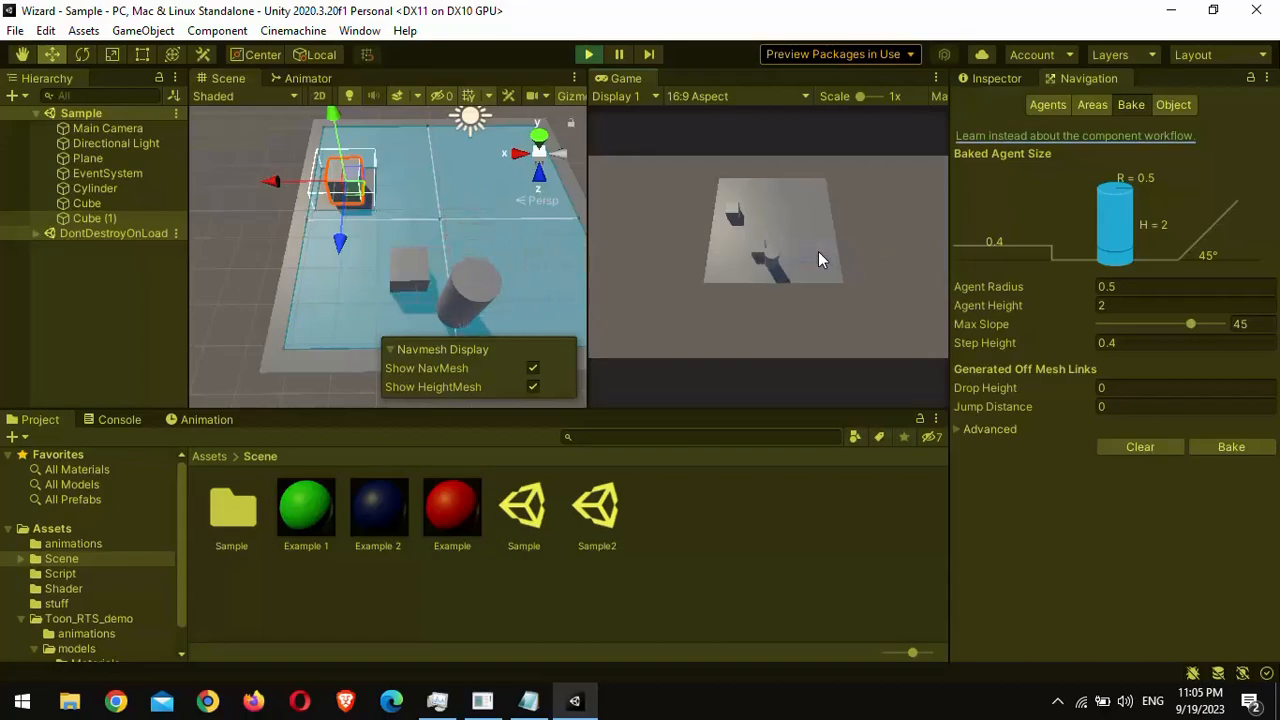
pyautogui.click(733, 217)
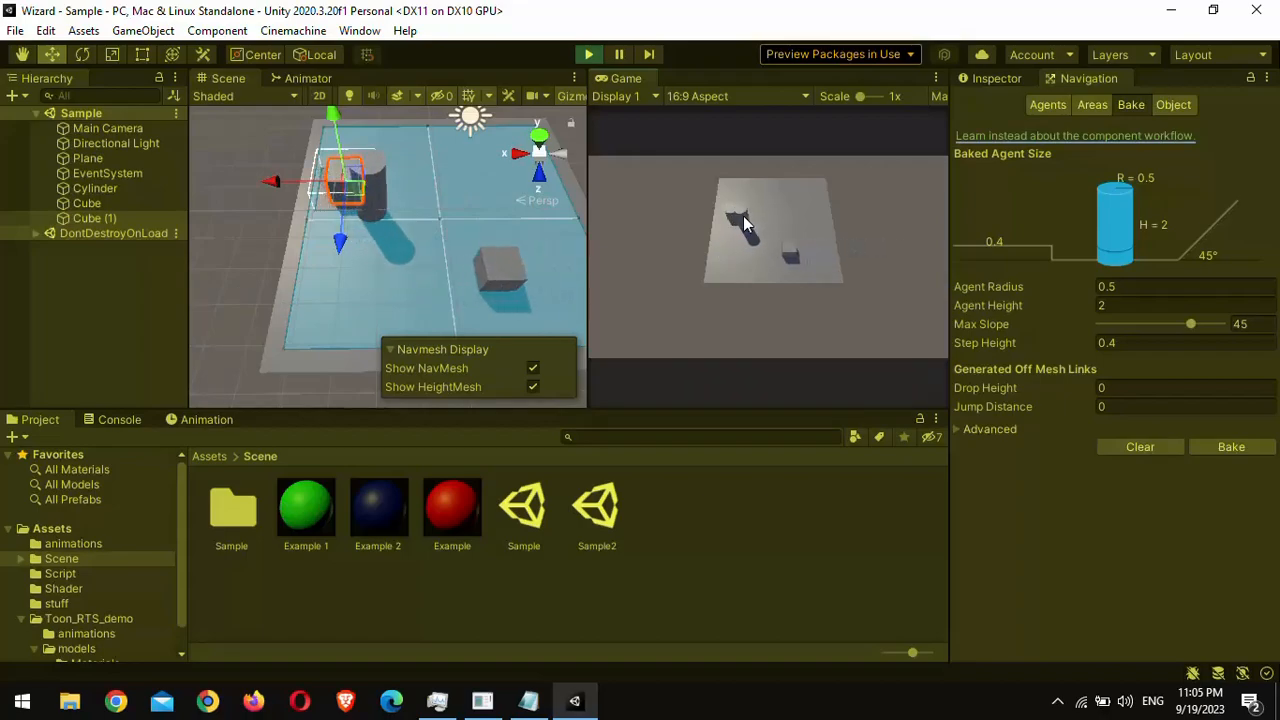
pyautogui.click(589, 54)
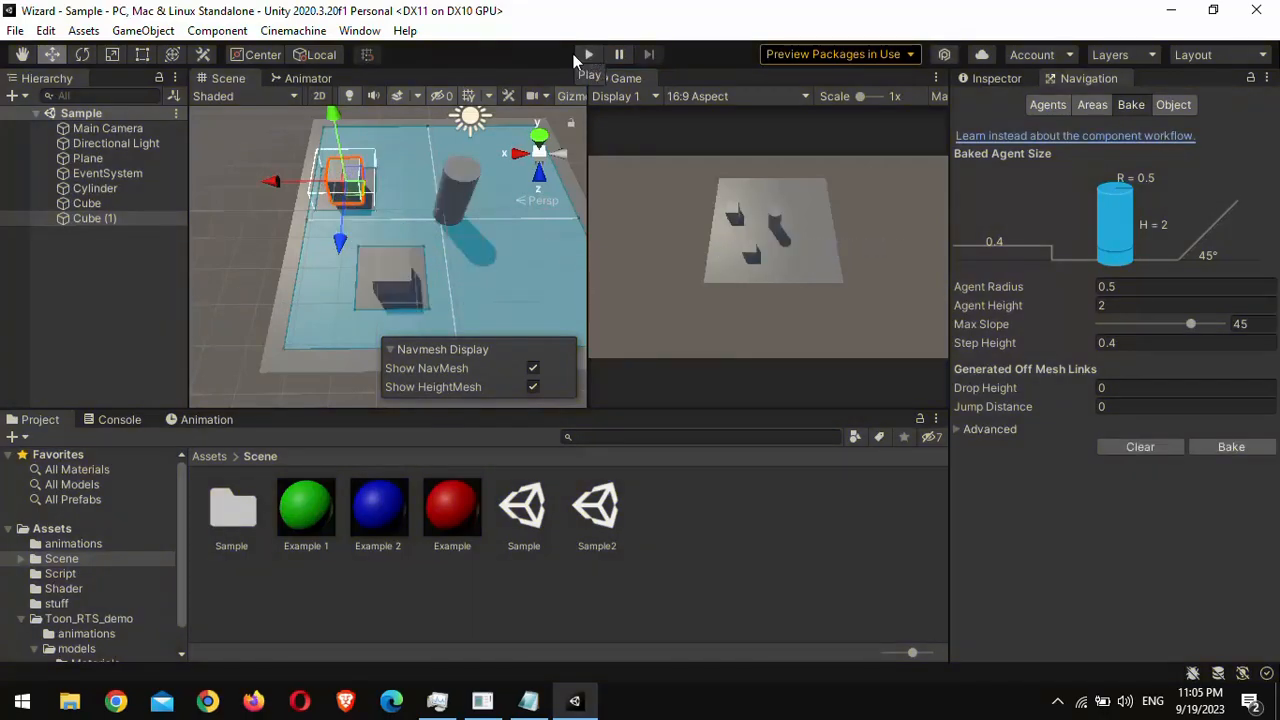
# Step: Turn off Carve Only Stationary in the Nav Mesh Obstacle of Cube
pyautogui.click(125, 201)
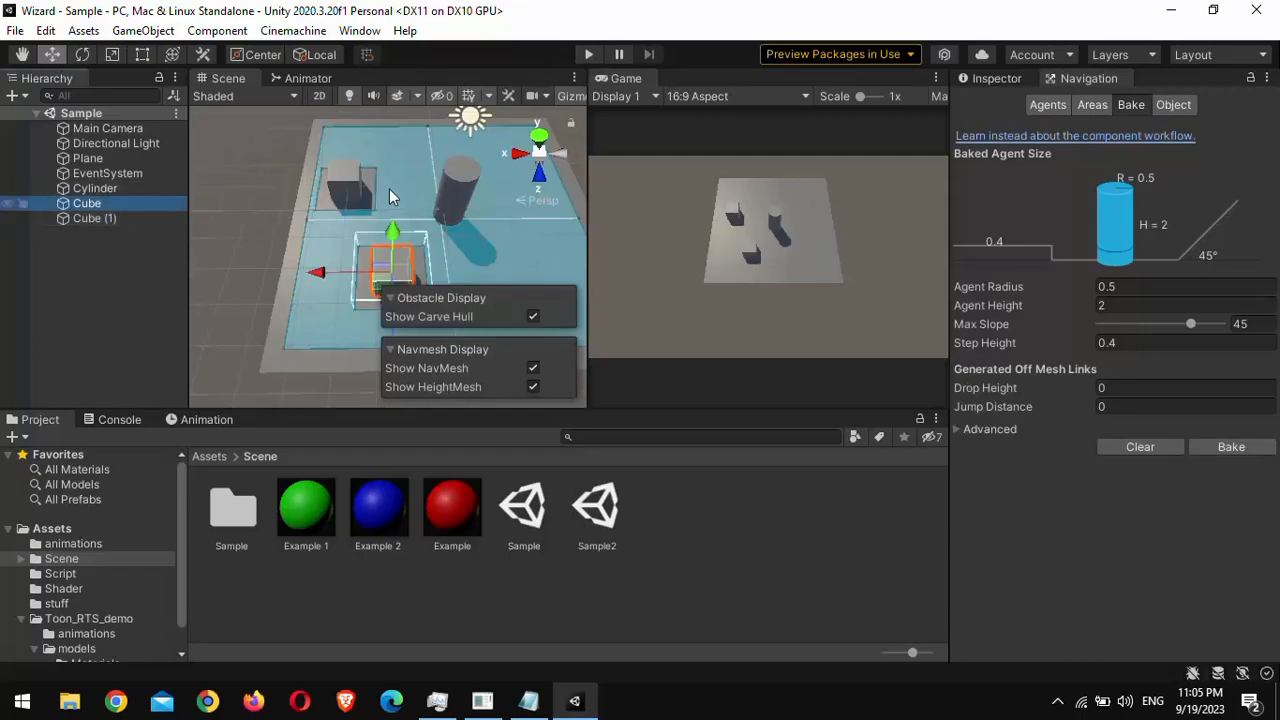
pyautogui.click(989, 79)
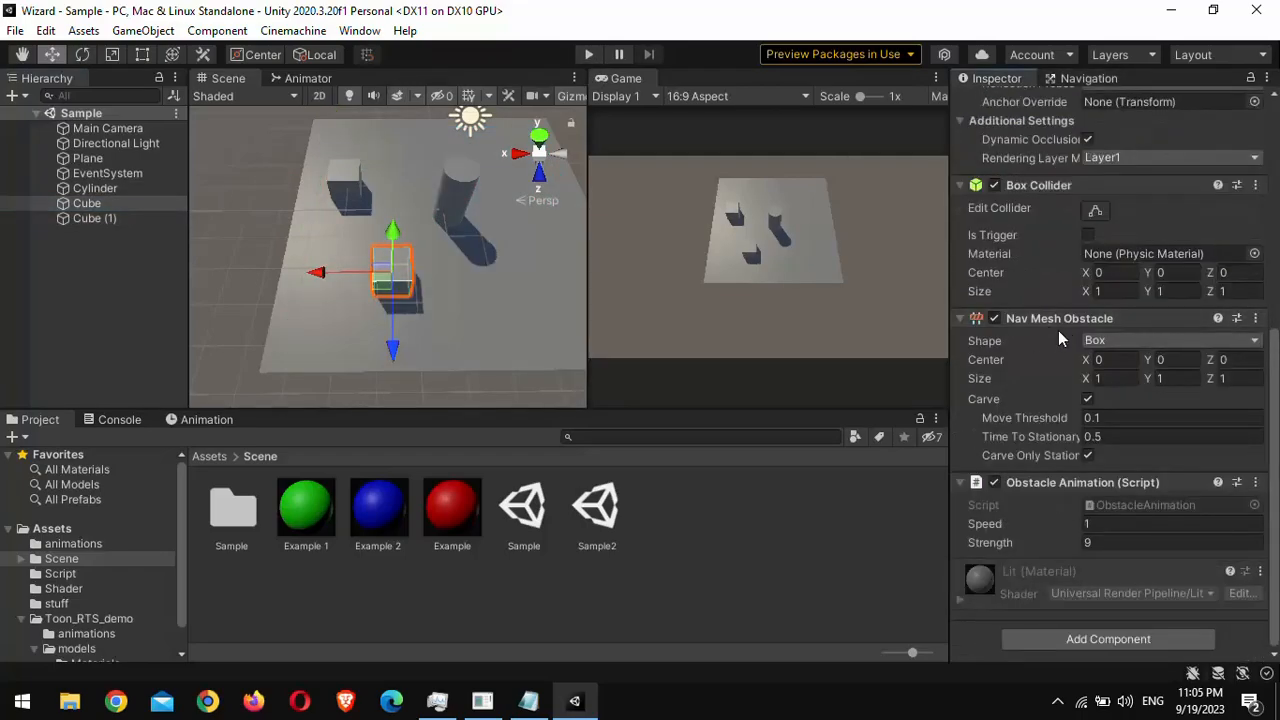
pyautogui.click(1087, 456)
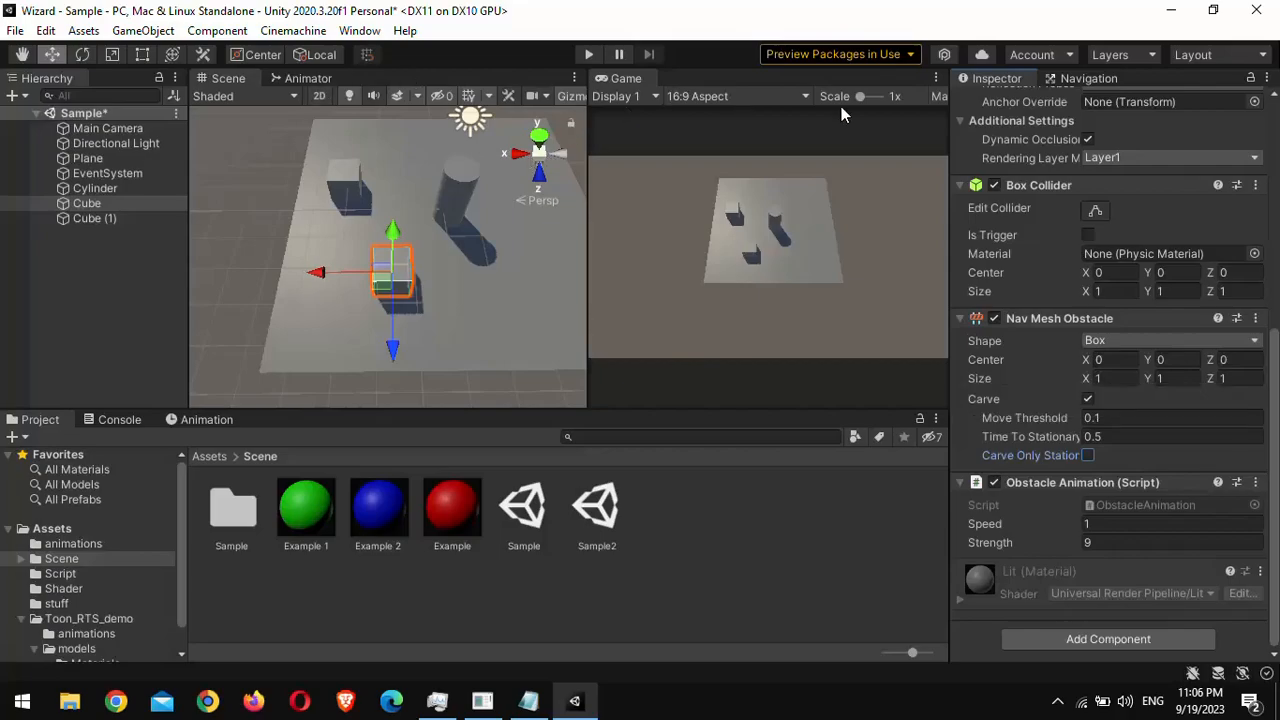
# Step: Run the scene with the NavMesh displayed, examine the carving under the moving cube, and send the cylinder across its path
pyautogui.click(1084, 78)
pyautogui.click(589, 54)
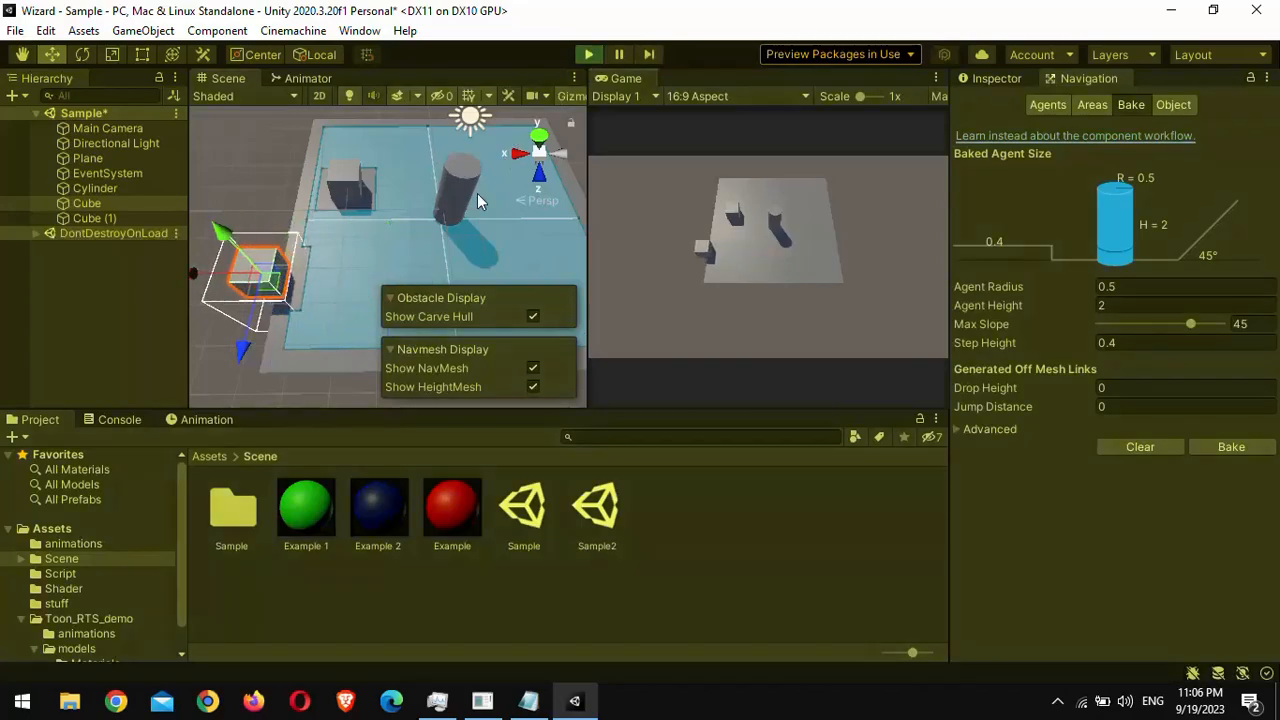
pyautogui.moveTo(335, 241); pyautogui.dragTo(376, 262, button='right')
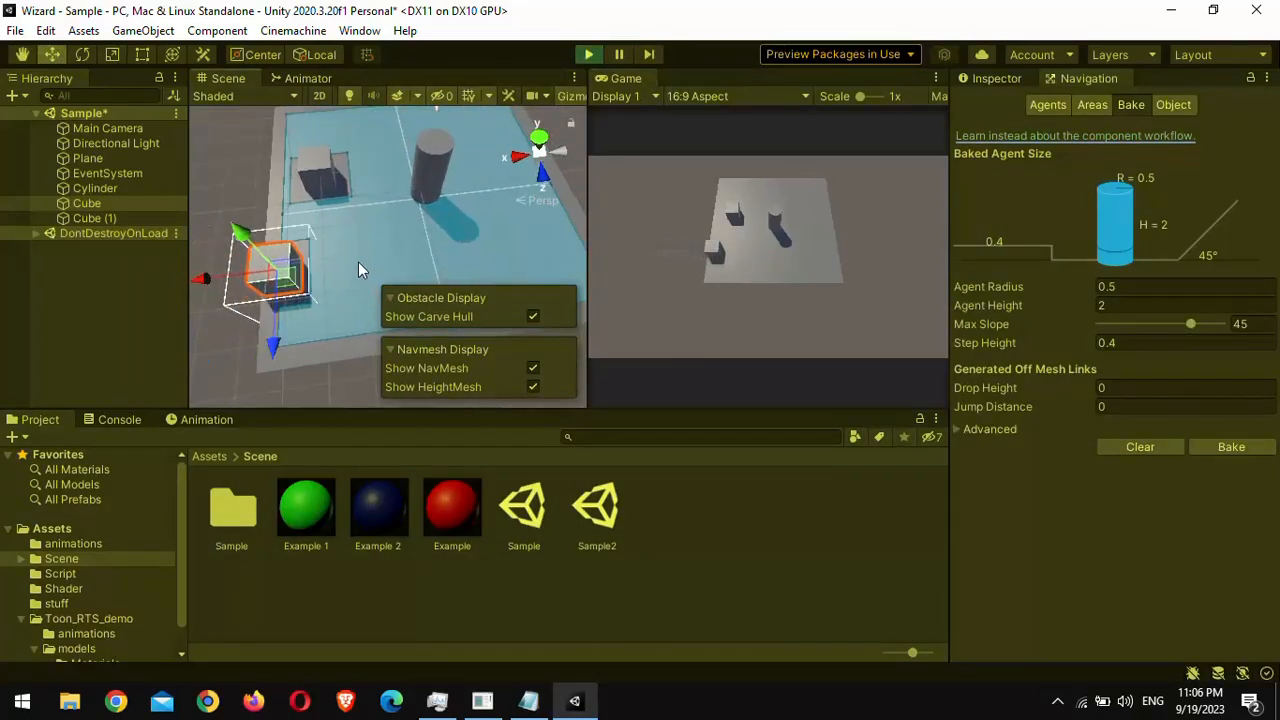
pyautogui.moveTo(507, 244); pyautogui.dragTo(421, 220, button='middle')
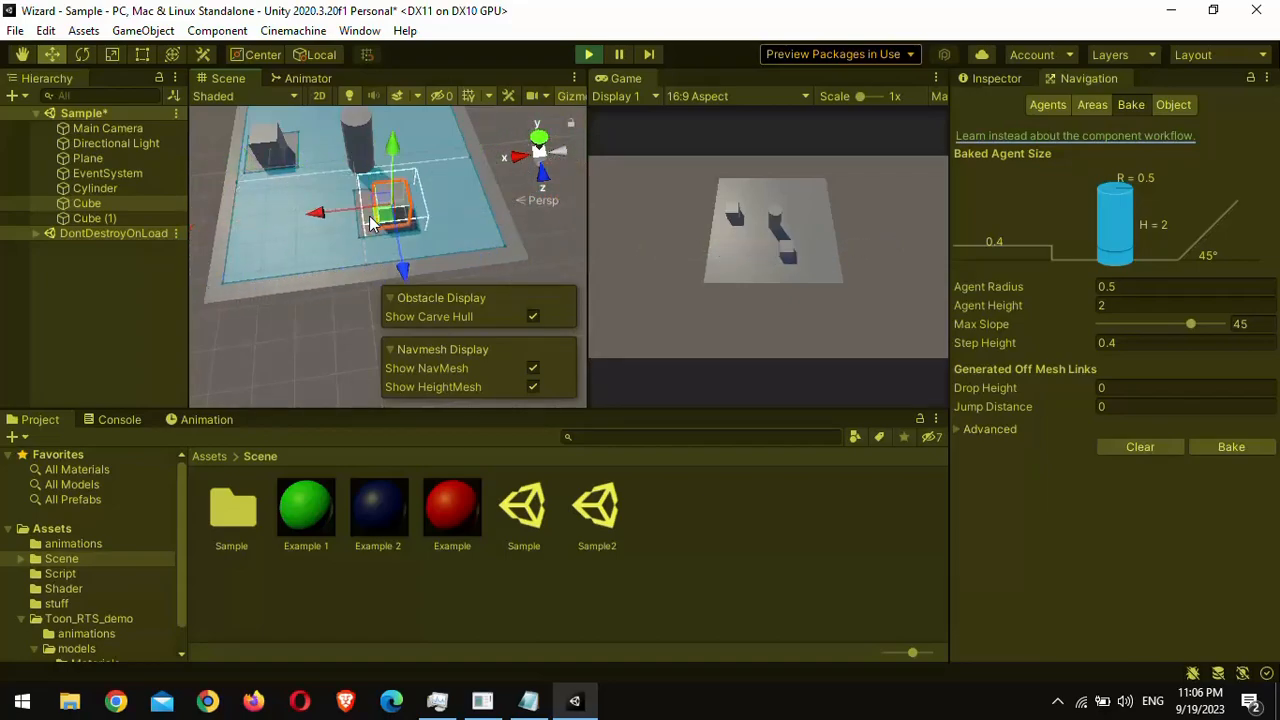
pyautogui.click(371, 217)
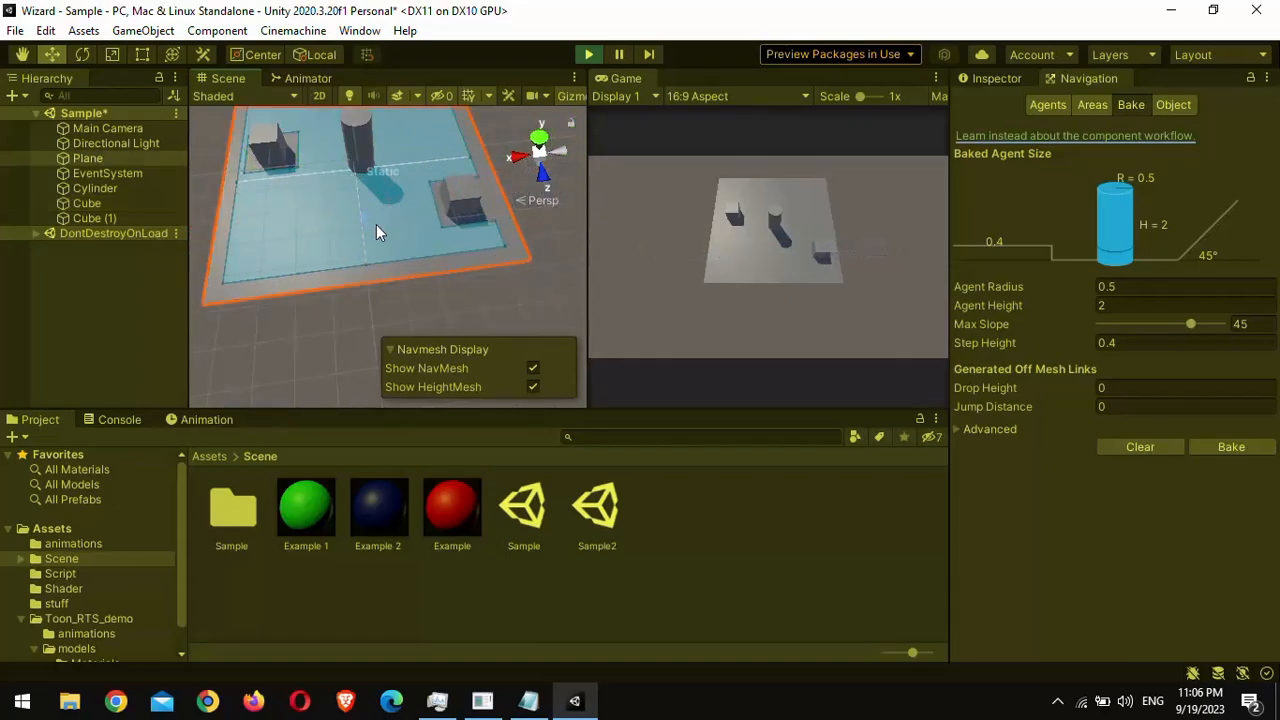
pyautogui.click(765, 257)
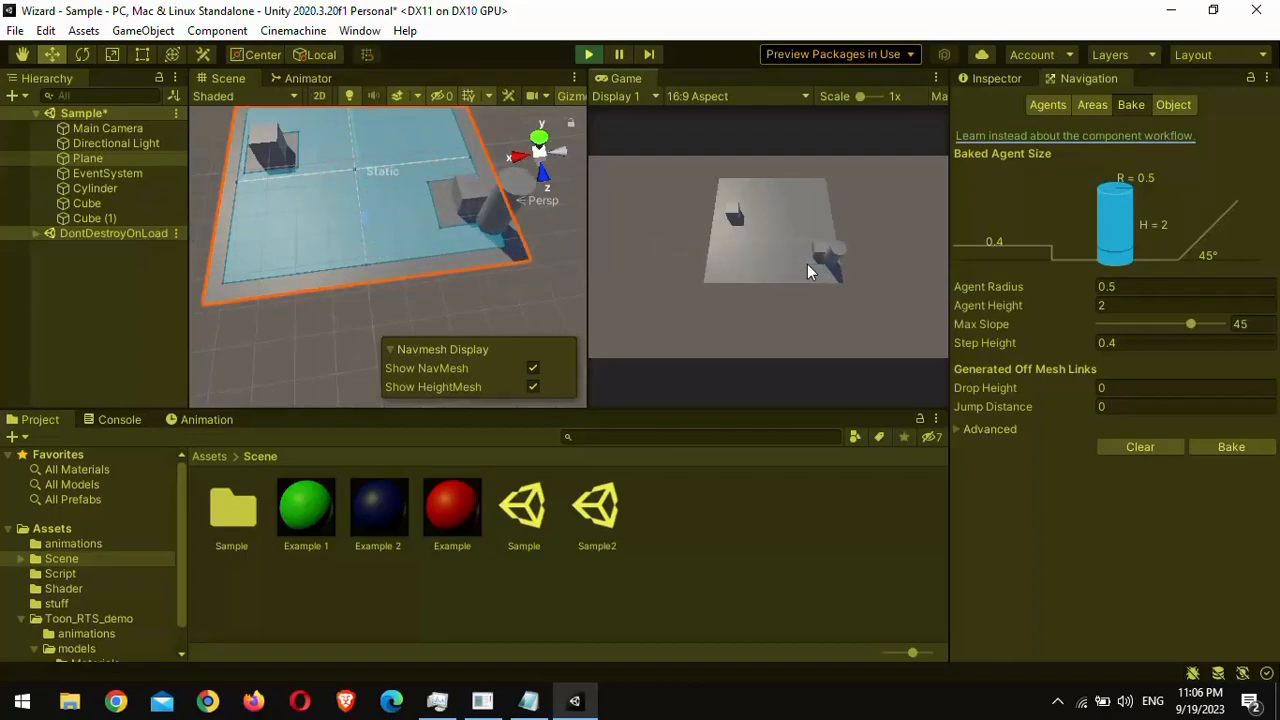
# Step: Set the Obstacle Animation speed of Cube to 0.1 during play and test the cylinder's path around it
pyautogui.click(88, 204)
pyautogui.click(996, 78)
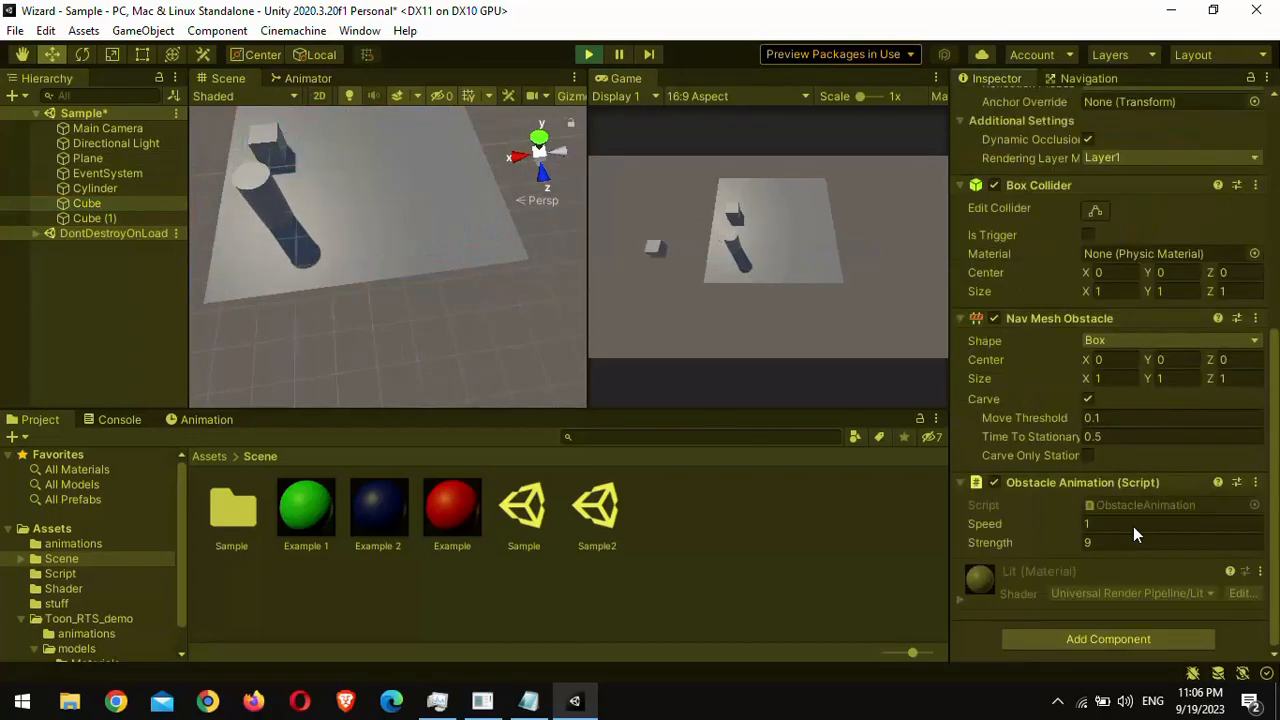
pyautogui.write('0.1')
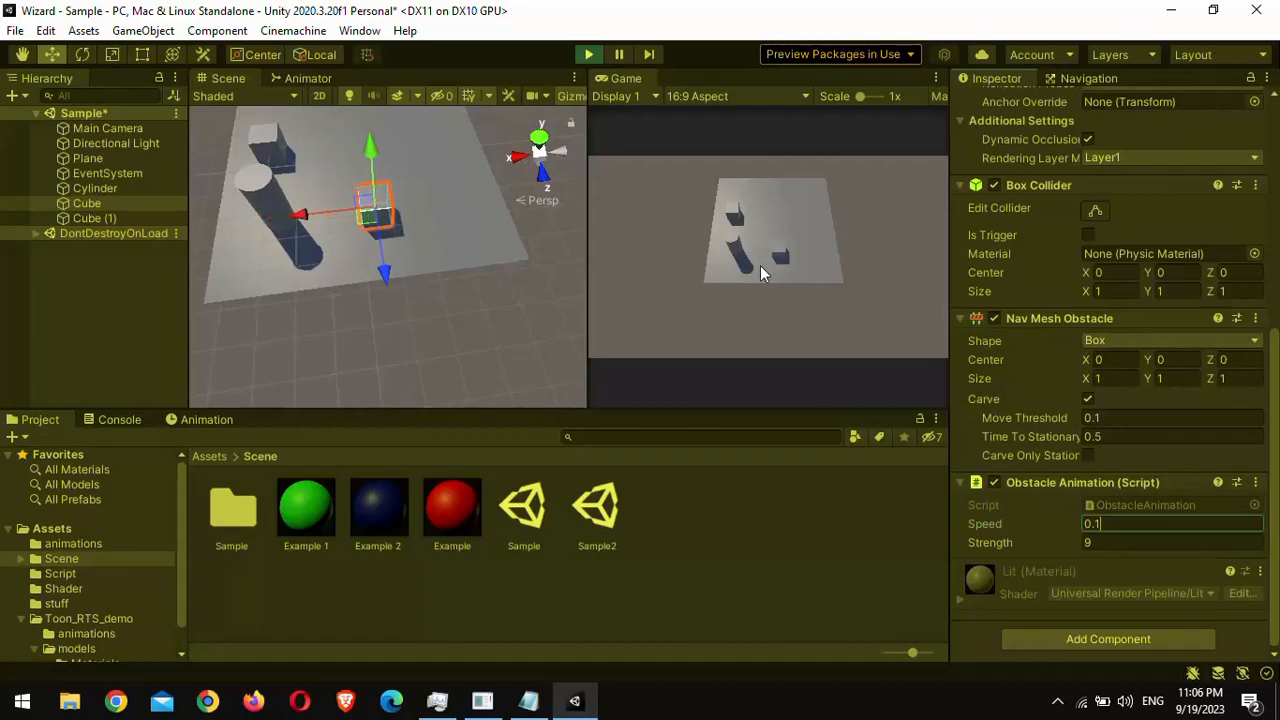
pyautogui.click(1088, 78)
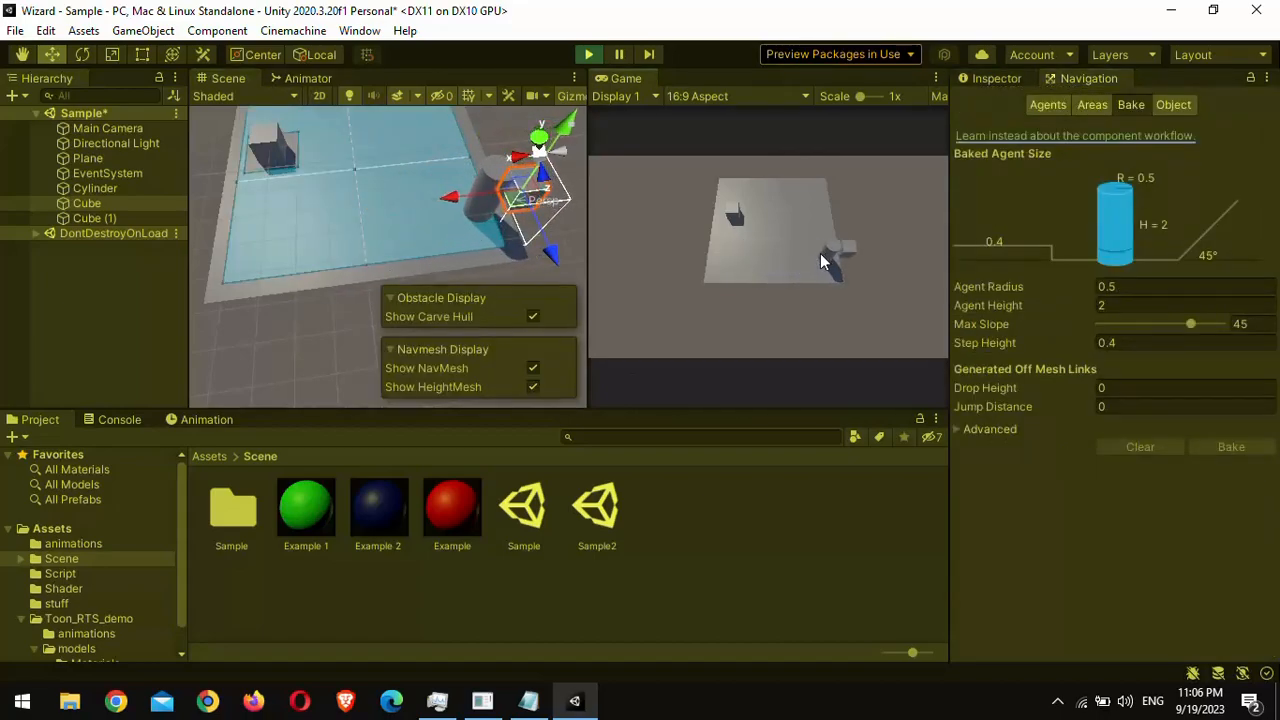
pyautogui.click(783, 239)
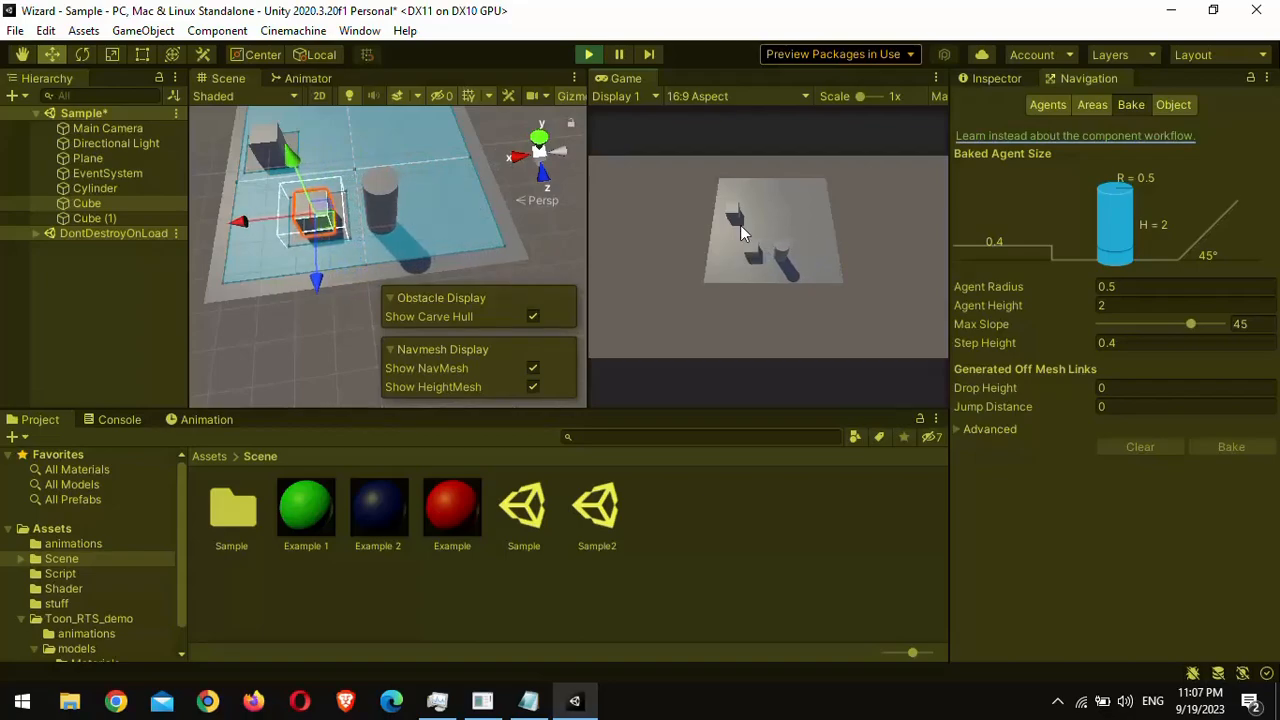
# Step: Set the obstacle avoidance radius of the Cylinder's Nav Mesh Agent to 1.47 during play
pyautogui.click(108, 189)
pyautogui.click(990, 80)
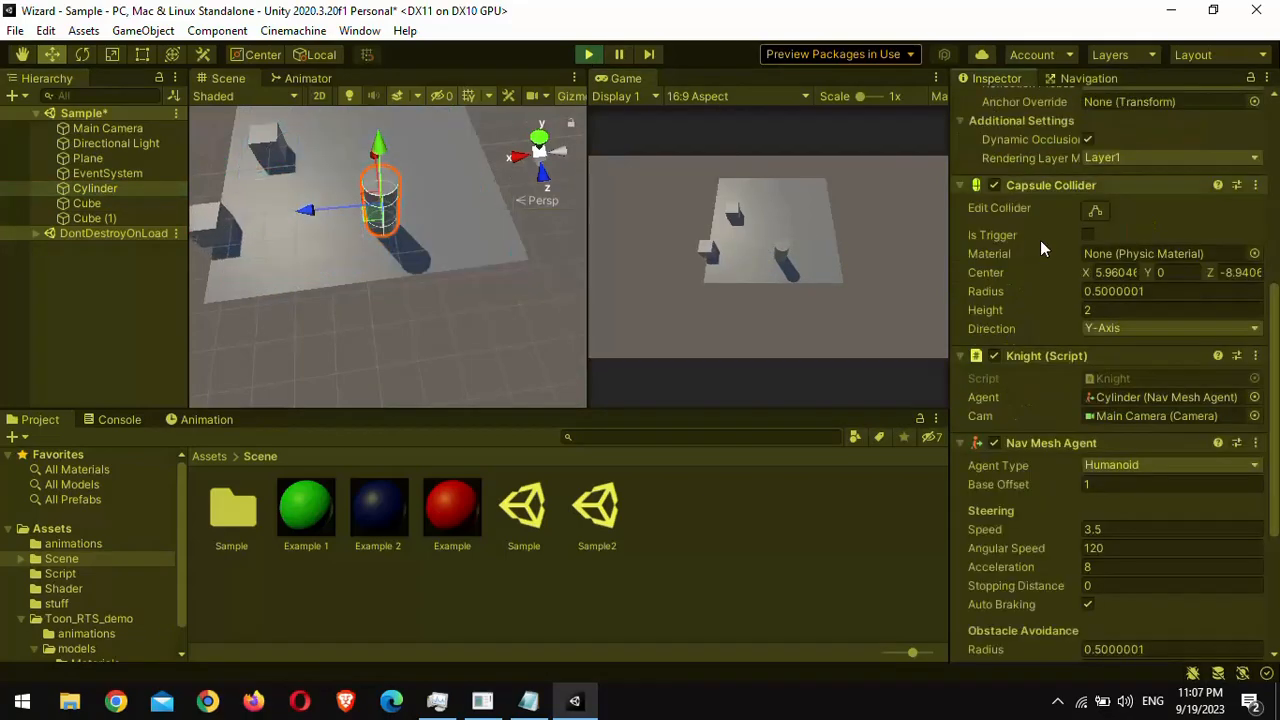
pyautogui.scroll(-5, 1040, 240)
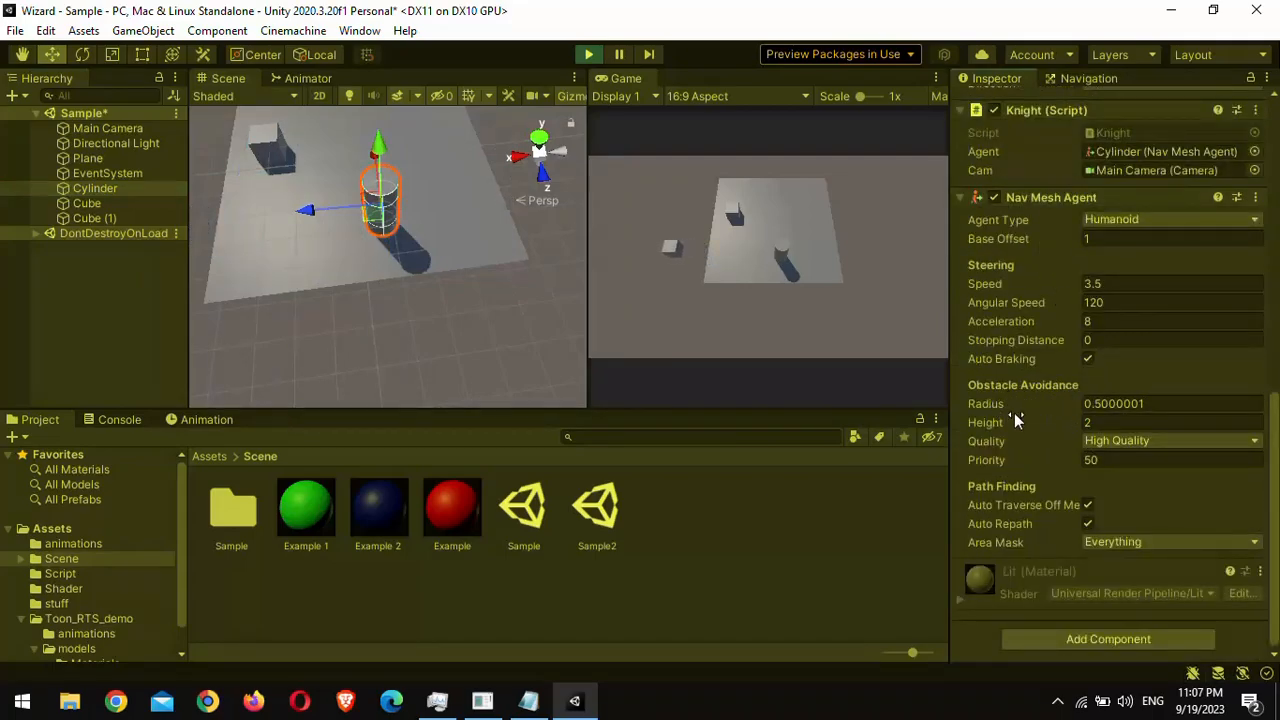
pyautogui.moveTo(995, 404)
pyautogui.mouseDown()
pyautogui.moveTo(1027, 404)
pyautogui.moveTo(1015, 413)
pyautogui.mouseUp()
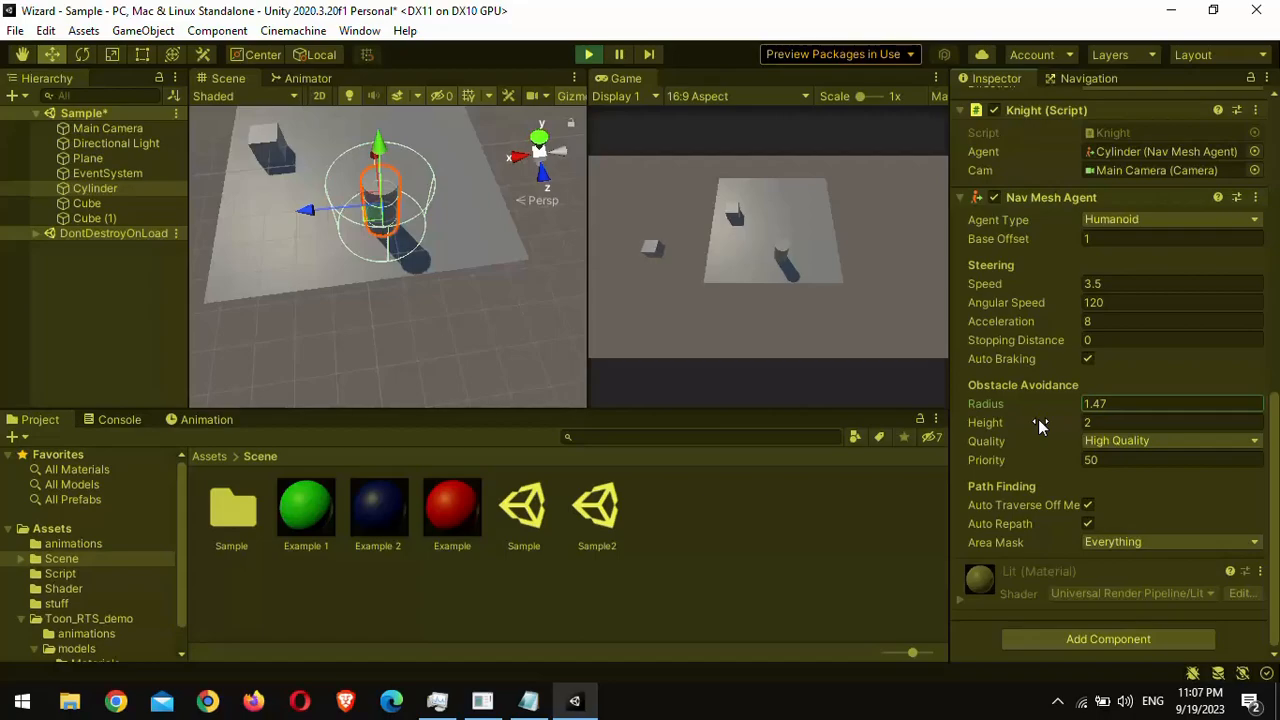
# Step: Test the cylinder's enlarged avoidance radius by sending it to several points along the moving cube's path, and end play mode
pyautogui.click(718, 252)
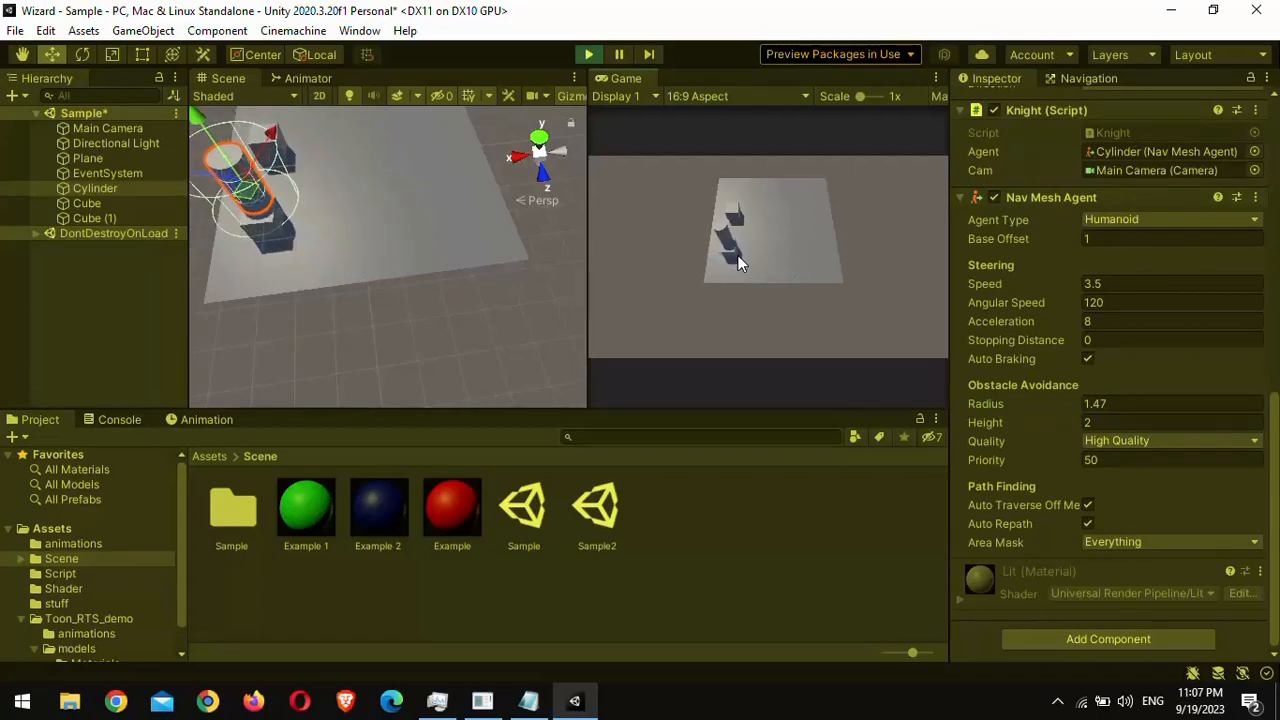
pyautogui.click(780, 249)
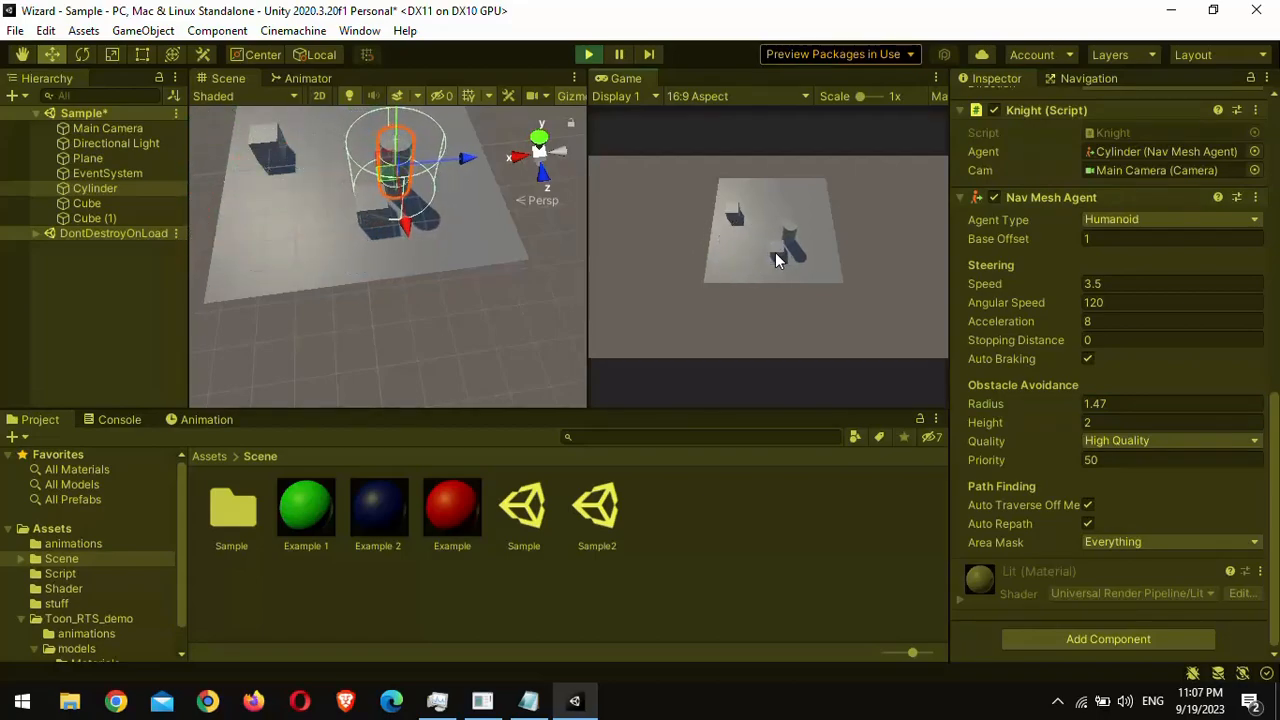
pyautogui.click(826, 251)
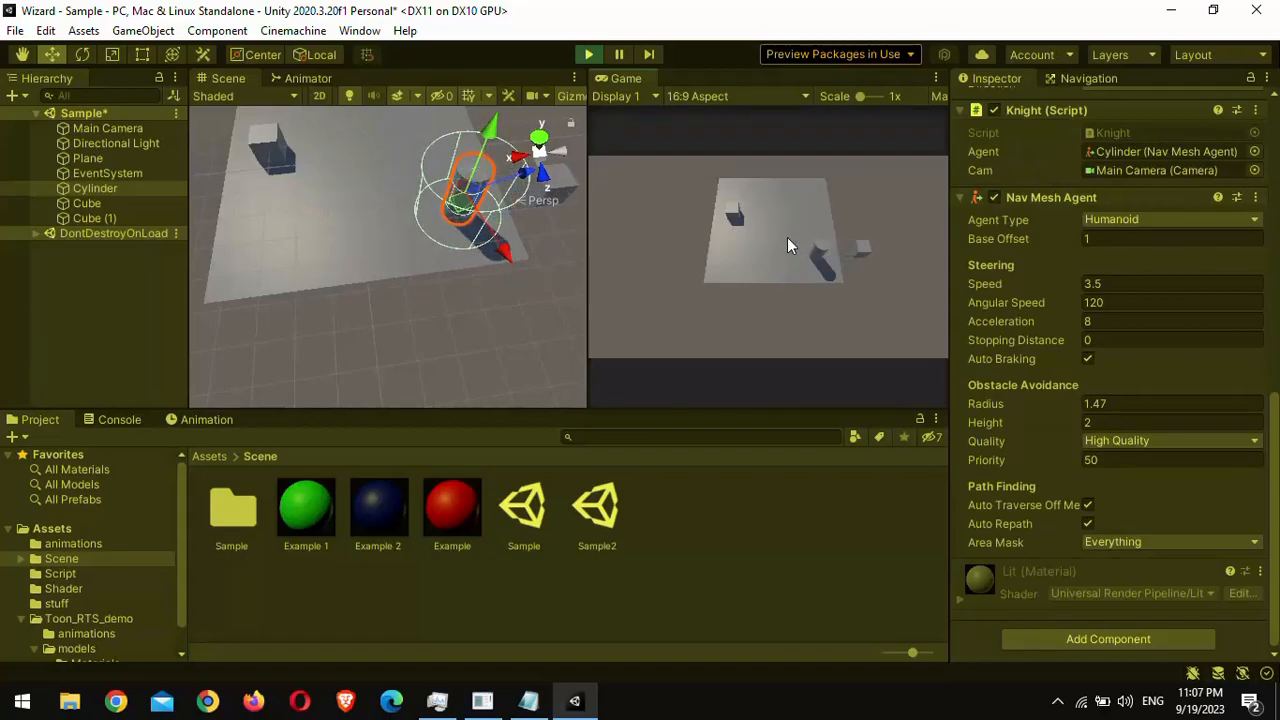
pyautogui.click(594, 56)
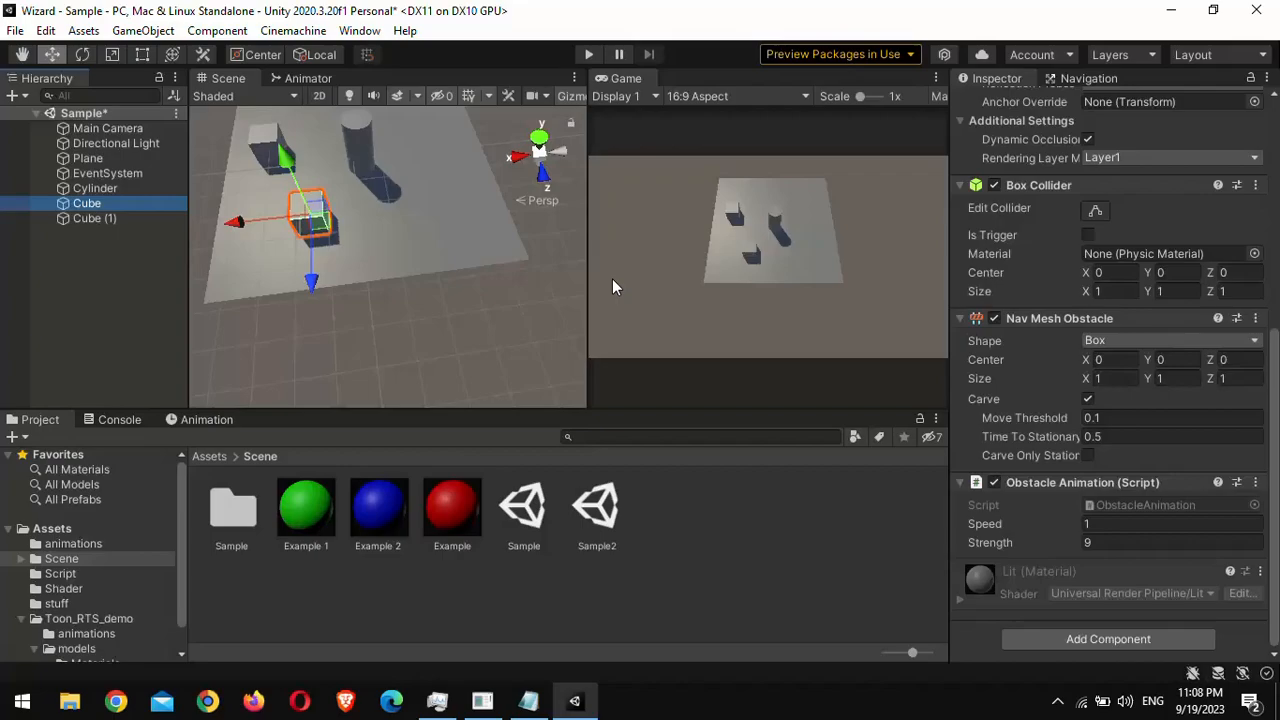
# Step: Duplicate the Plane and move the copy along the X axis beside the original, leaving a narrow gap between them
pyautogui.click(94, 188)
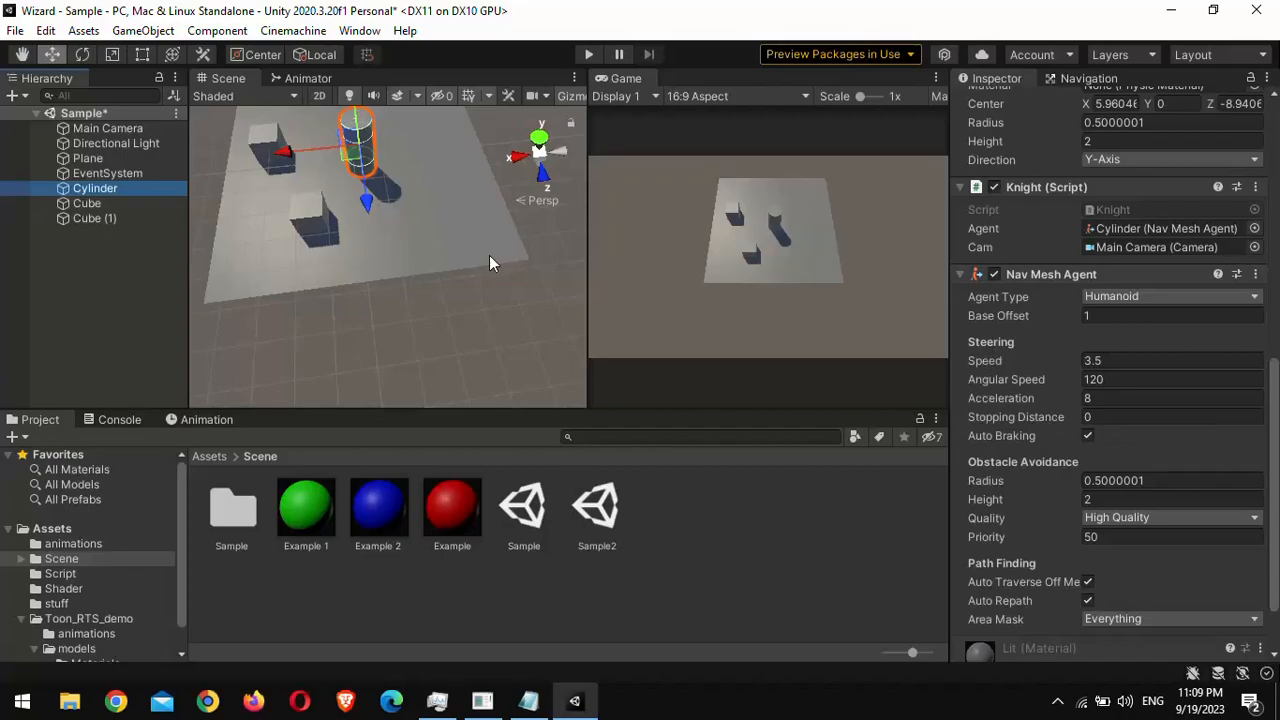
pyautogui.moveTo(438, 203); pyautogui.dragTo(396, 203, button='right')
pyautogui.moveTo(396, 203); pyautogui.dragTo(383, 249, button='middle')
pyautogui.click(442, 266)
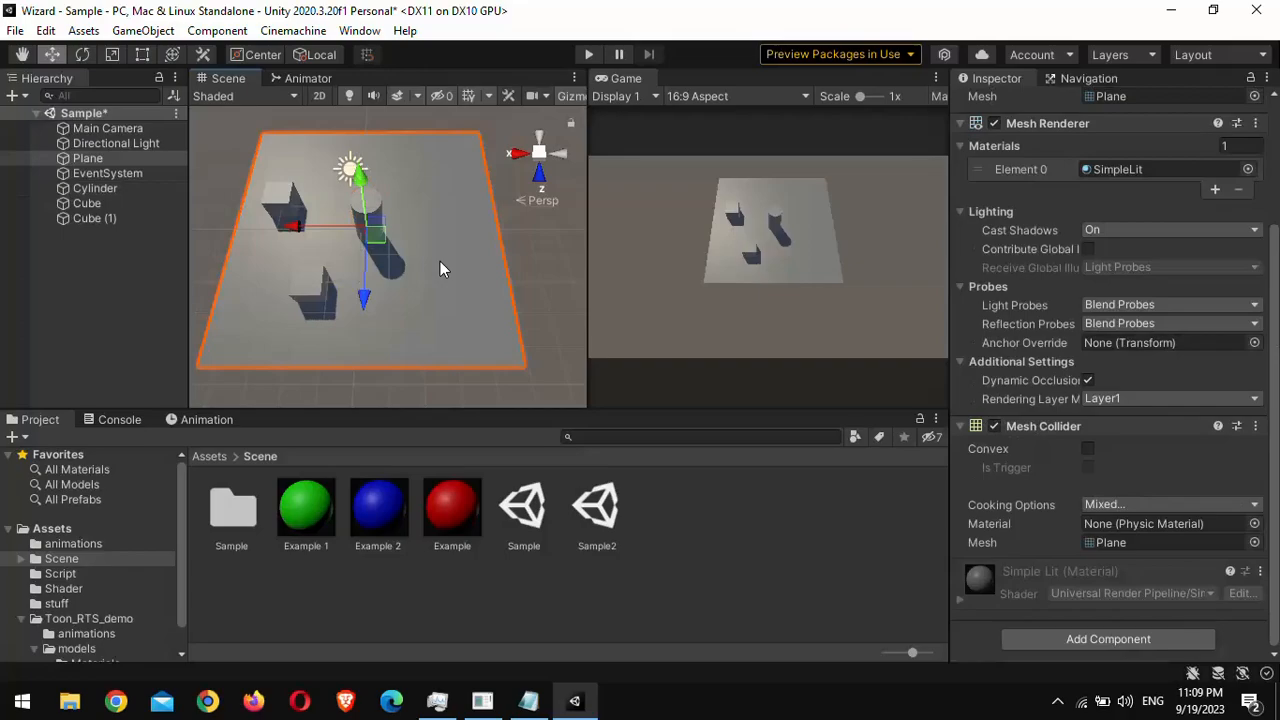
pyautogui.hotkey('ctrl', 'd')
pyautogui.moveTo(292, 230); pyautogui.dragTo(581, 232)
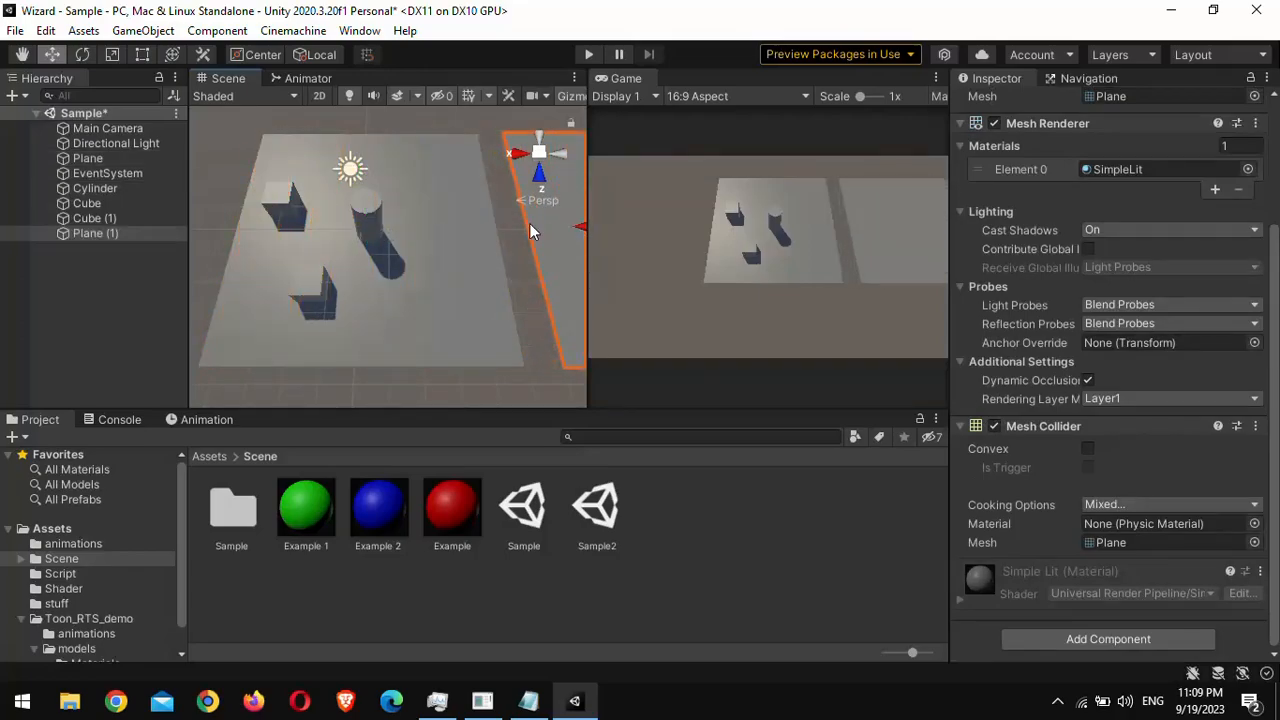
# Step: Rebake the NavMesh so it includes the duplicated plane, keeping the existing agent settings
pyautogui.click(1075, 84)
pyautogui.moveTo(351, 163); pyautogui.dragTo(341, 157, button='middle')
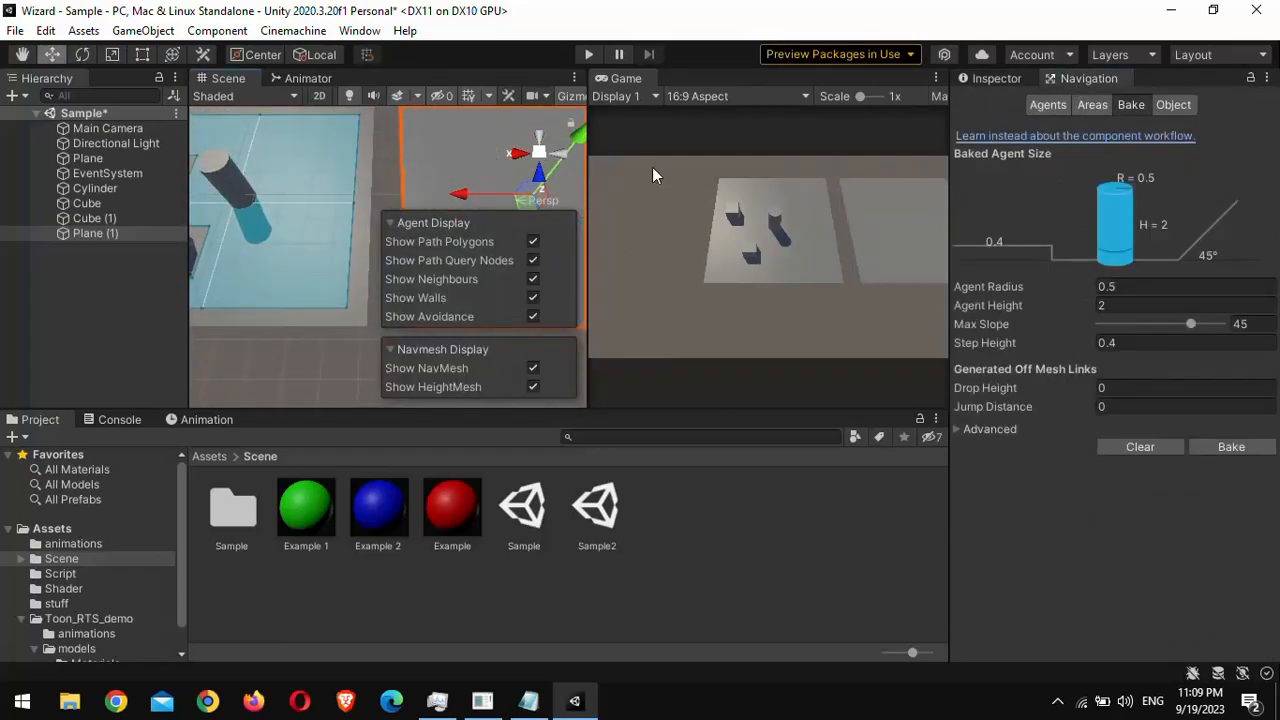
pyautogui.click(1128, 105)
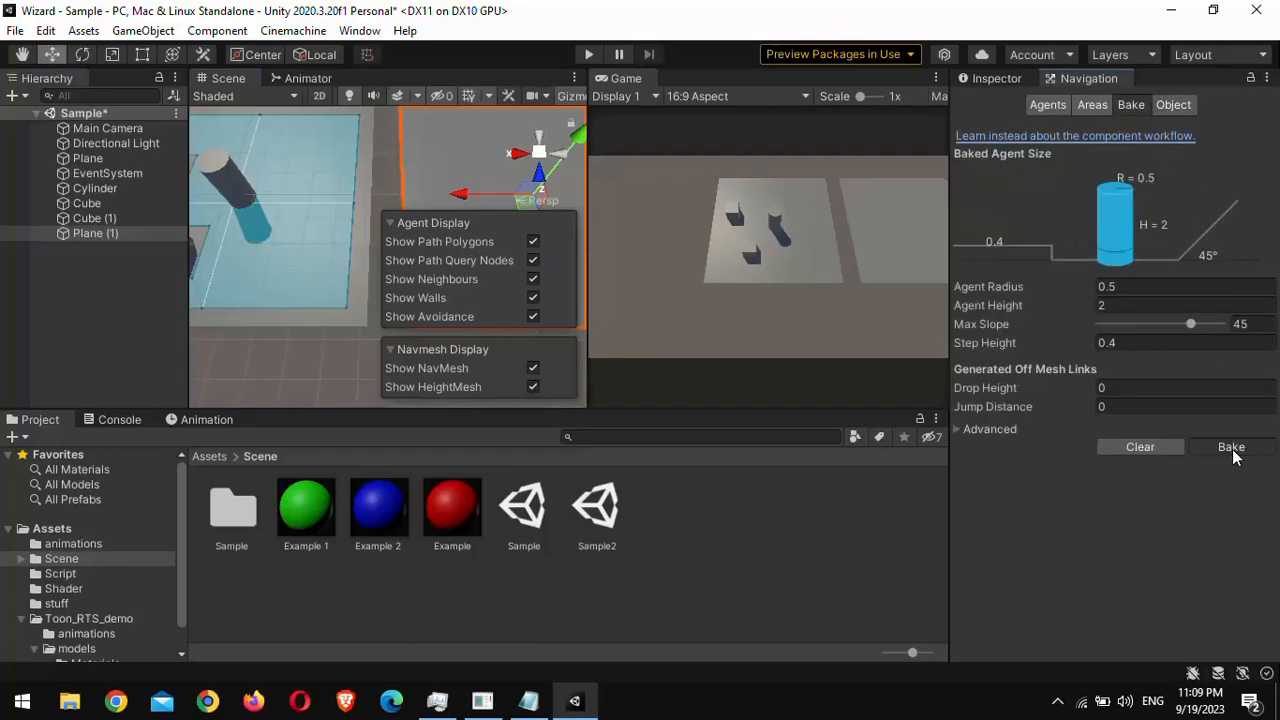
pyautogui.click(1228, 447)
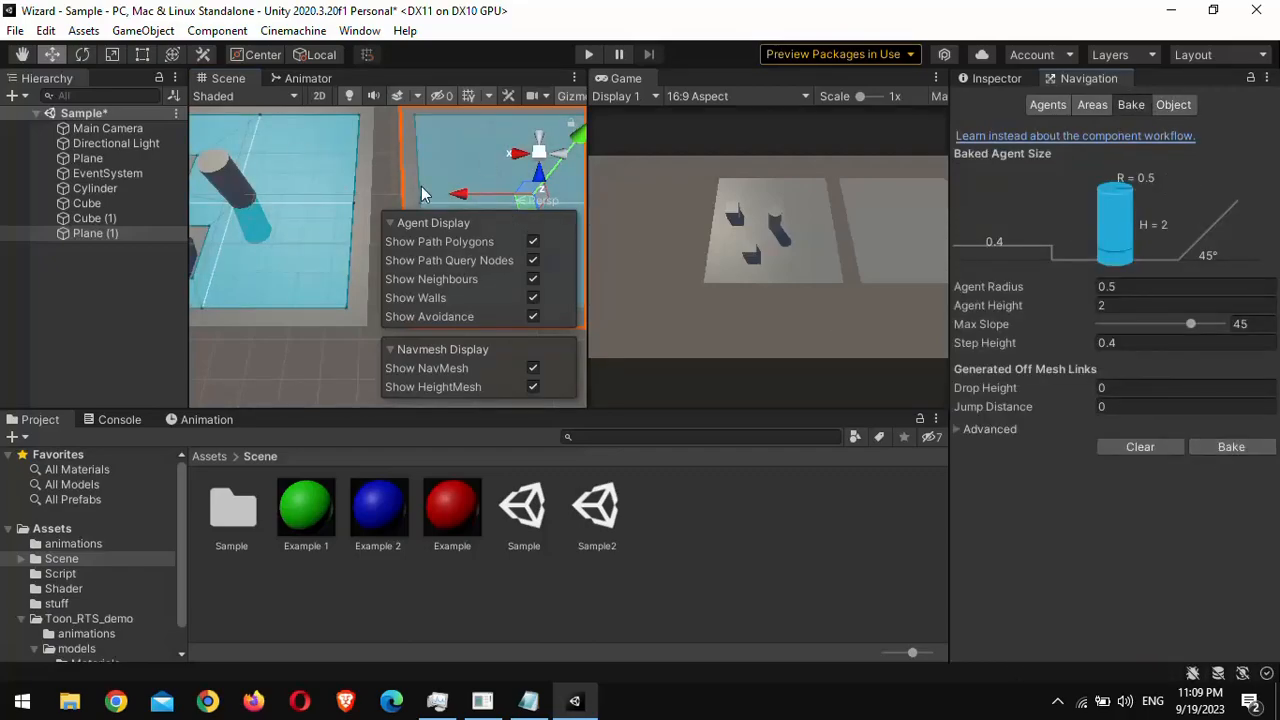
# Step: Test in play mode whether the cylinder can reach the second plane by sending it there, and end play mode
pyautogui.moveTo(262, 192); pyautogui.dragTo(333, 180, button='right')
pyautogui.scroll(2, 335, 177)
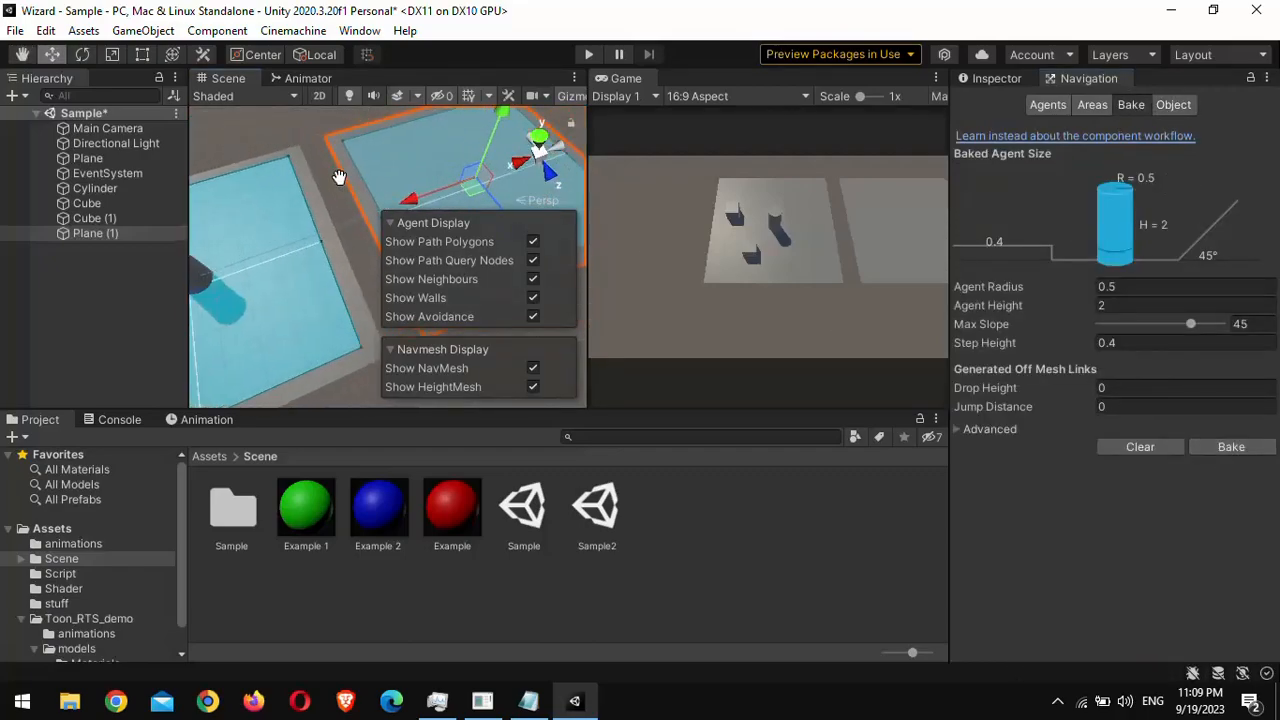
pyautogui.click(590, 56)
pyautogui.click(900, 219)
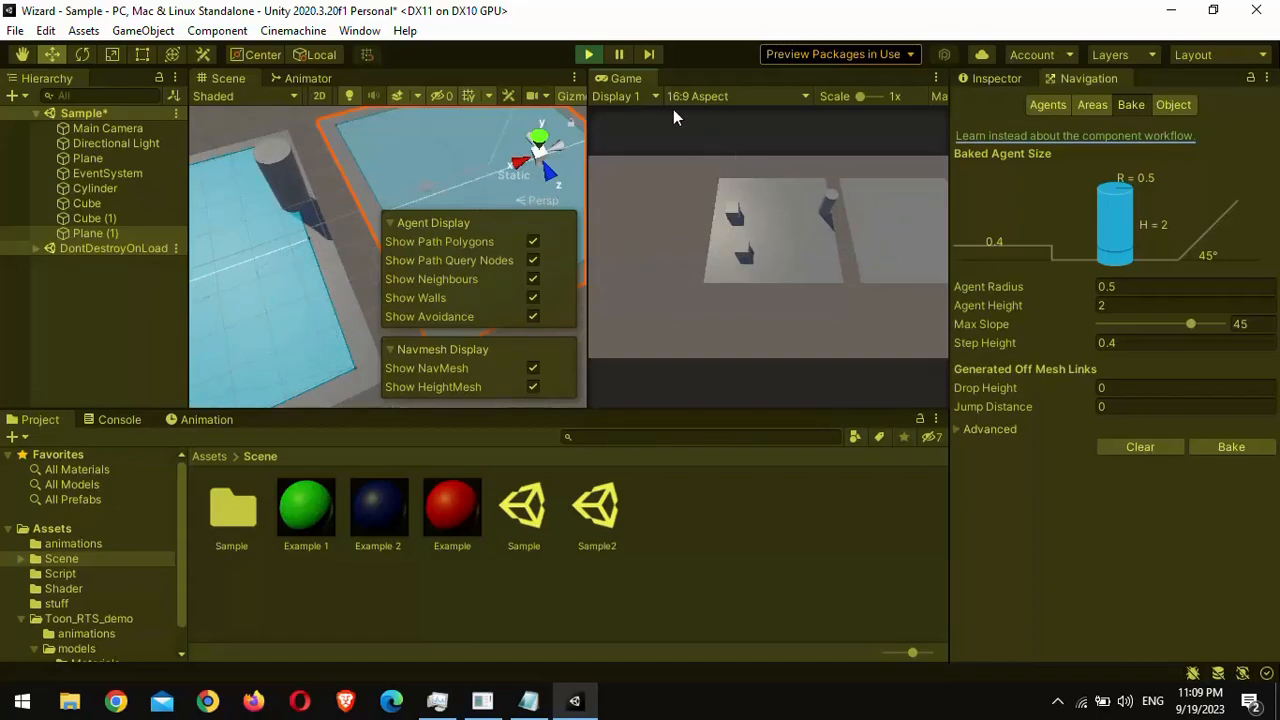
pyautogui.click(591, 59)
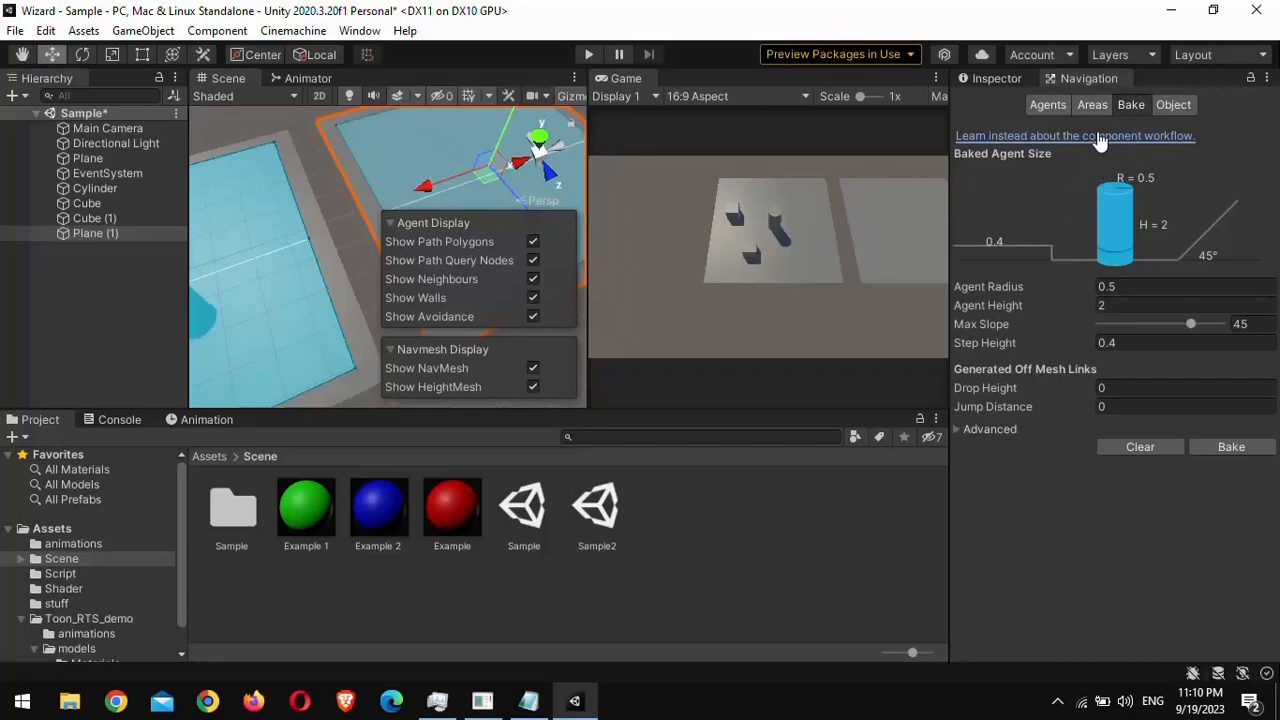
# Step: Set the generated off-mesh links' jump distance to 4 and drop height to 2, and rebake the NavMesh
pyautogui.click(1175, 105)
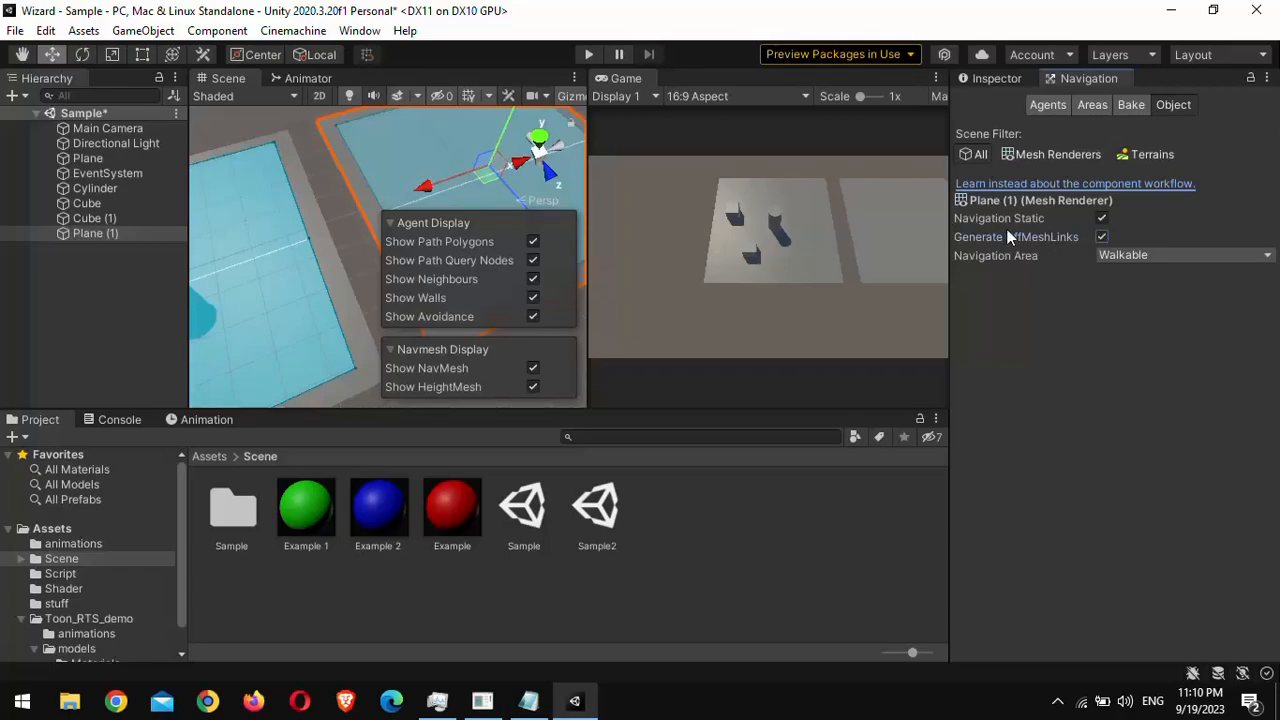
pyautogui.click(278, 243)
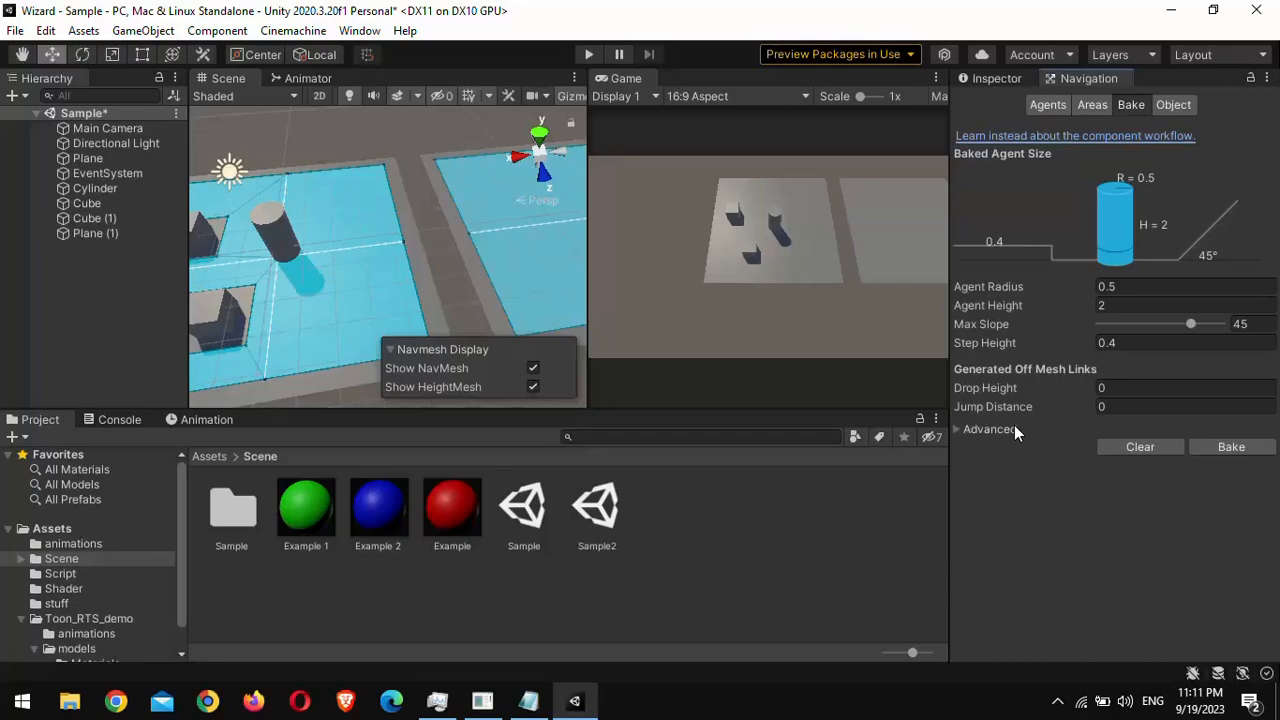
pyautogui.click(1139, 412)
pyautogui.write('4')
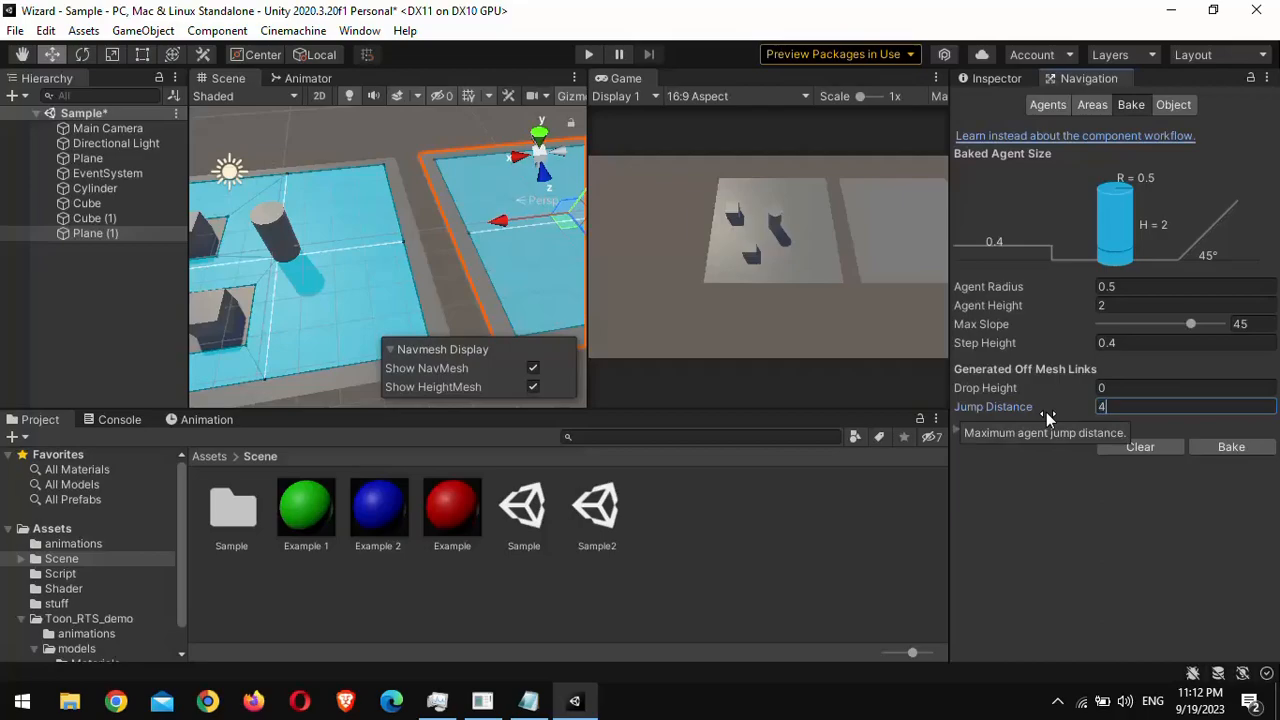
pyautogui.click(965, 389)
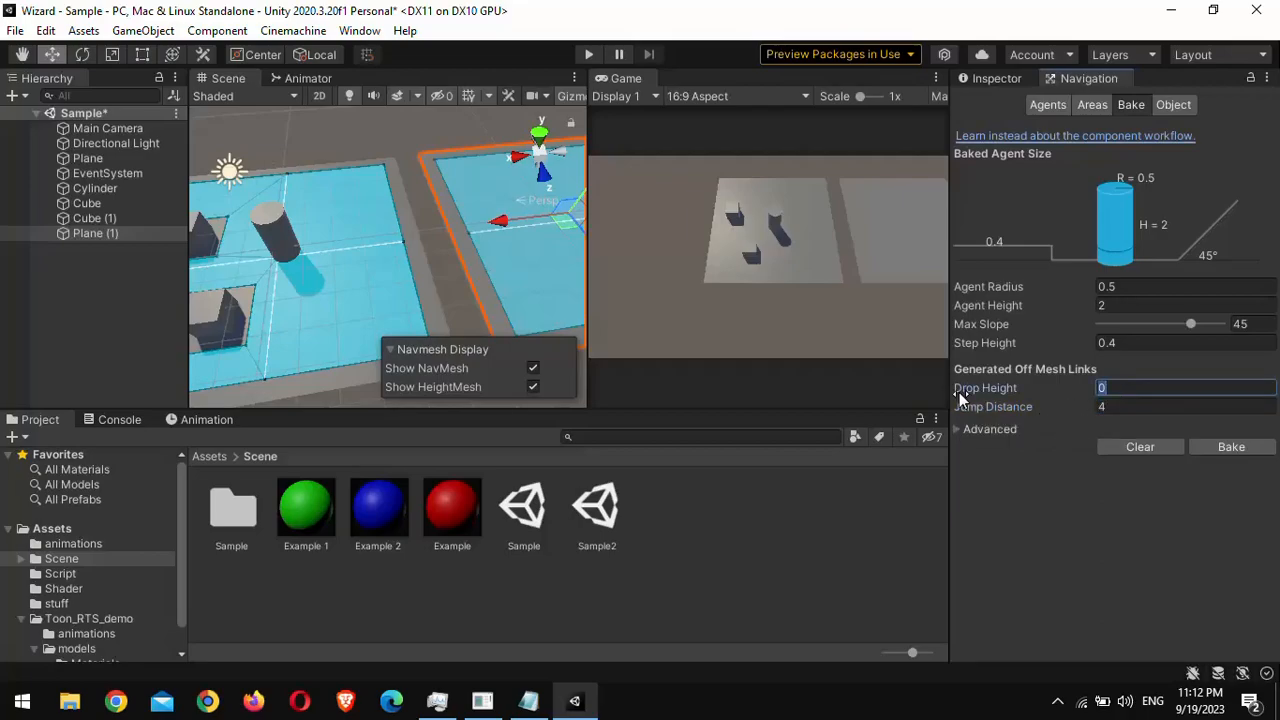
pyautogui.write('2')
pyautogui.click(1231, 447)
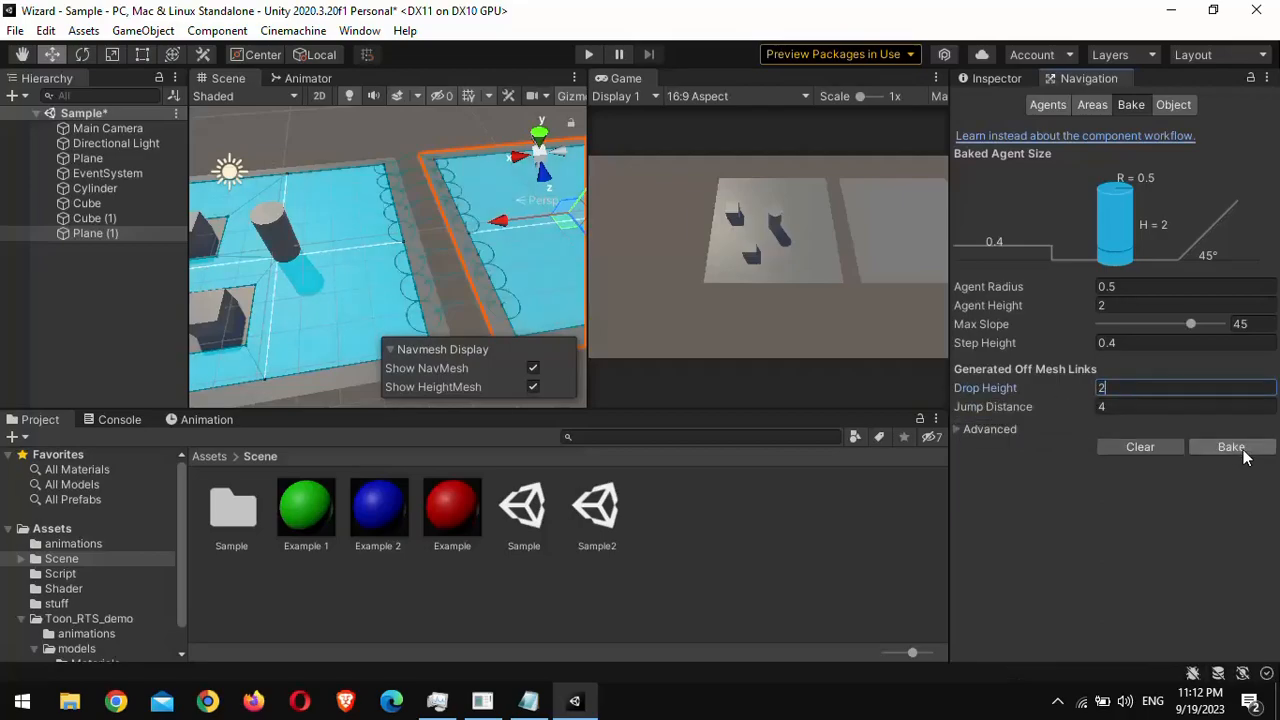
# Step: Examine the generated off-mesh links along the gap between the two planes
pyautogui.scroll(2, 458, 230)
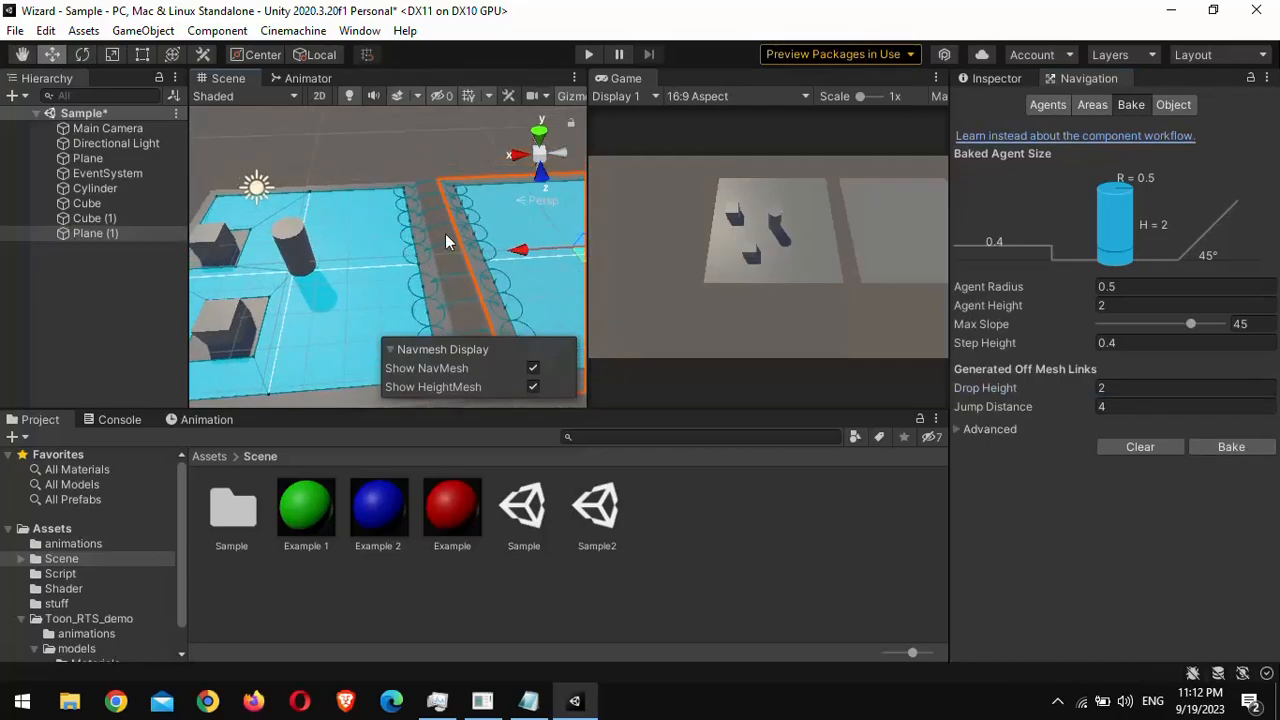
pyautogui.click(445, 233)
pyautogui.moveTo(445, 235); pyautogui.dragTo(397, 191, button='middle')
pyautogui.scroll(1, 397, 191)
pyautogui.scroll(1, 345, 222)
pyautogui.scroll(2, 345, 221)
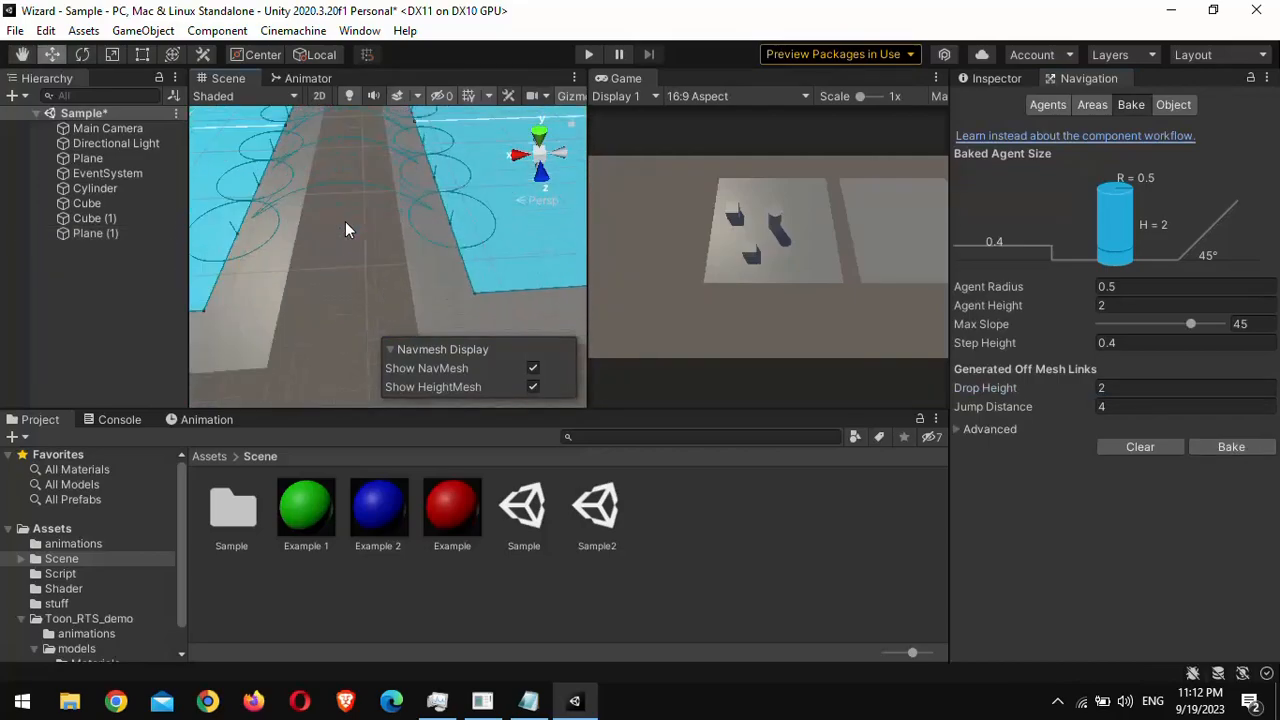
pyautogui.moveTo(320, 190); pyautogui.dragTo(371, 236, button='middle')
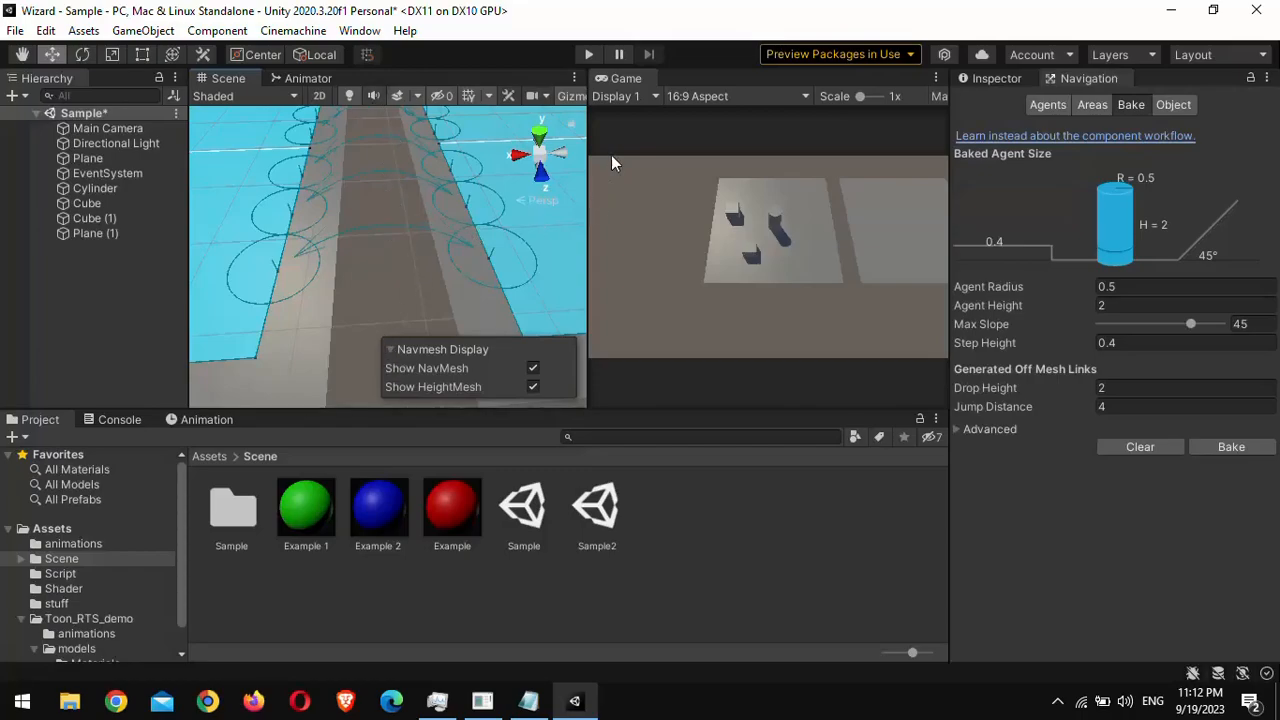
# Step: Test the generated links in play mode by sending the cylinder back and forth between the two planes
pyautogui.click(589, 55)
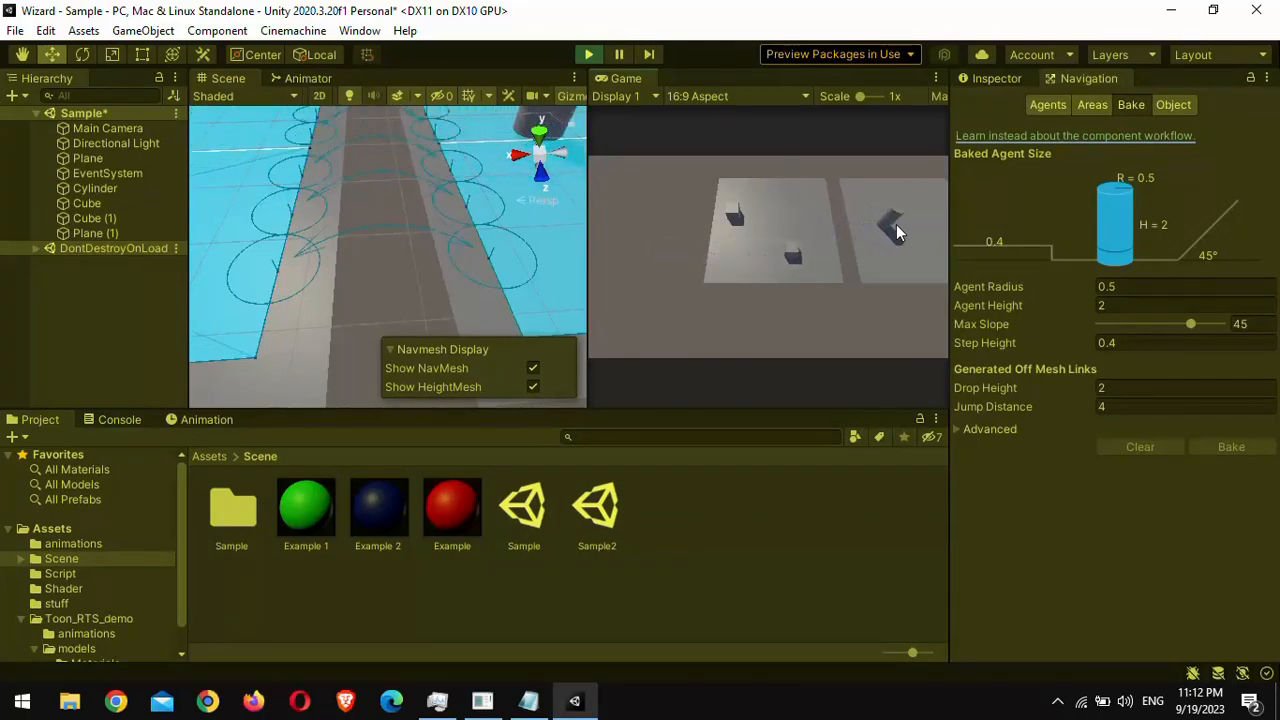
pyautogui.click(705, 221)
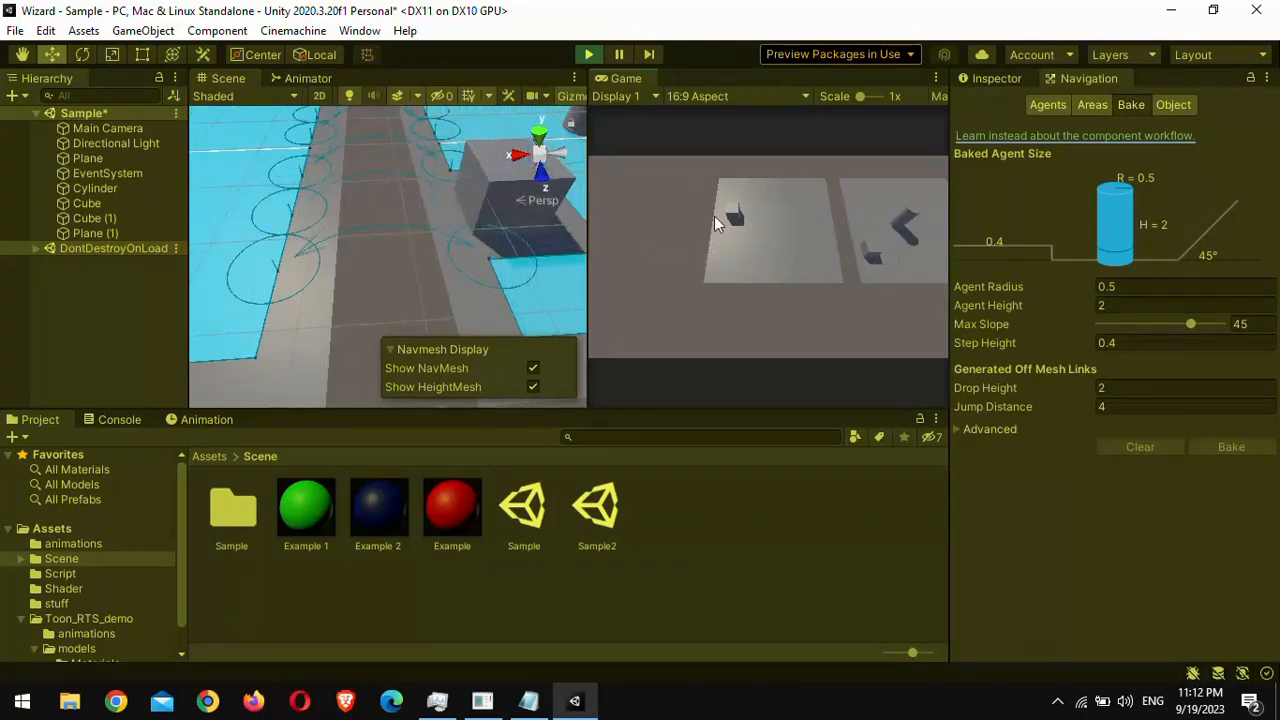
pyautogui.click(811, 203)
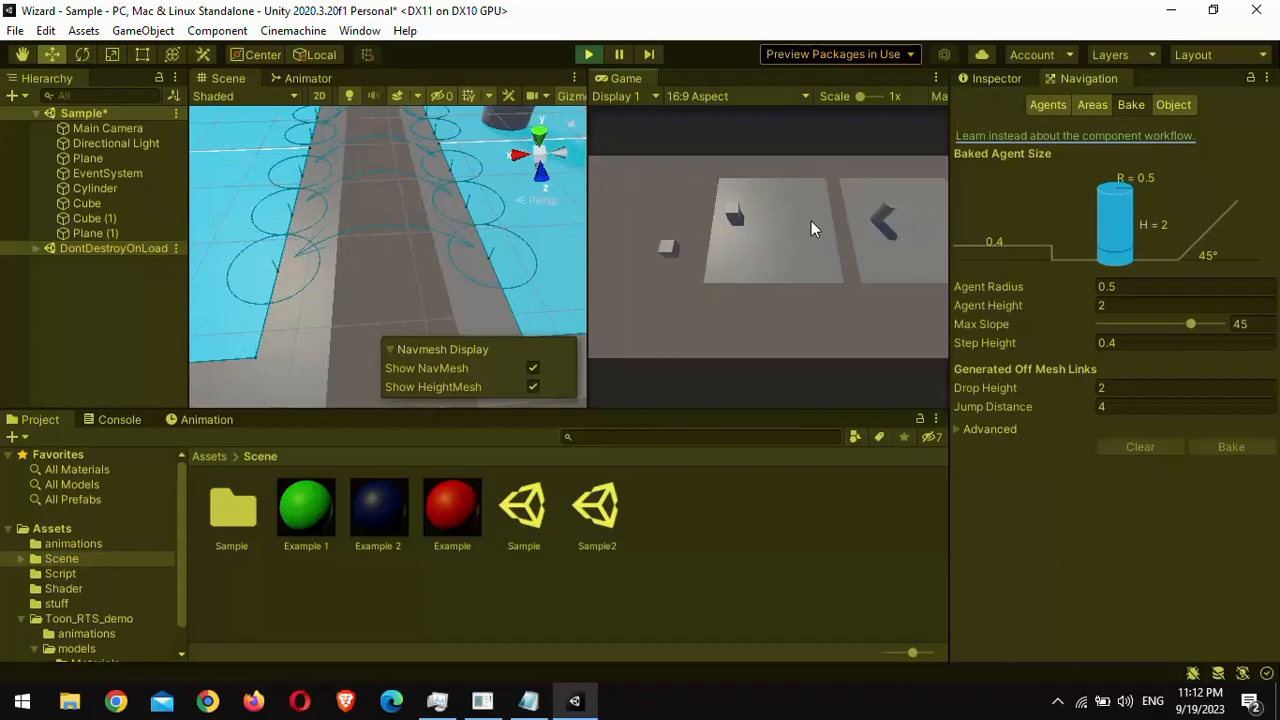
pyautogui.click(901, 199)
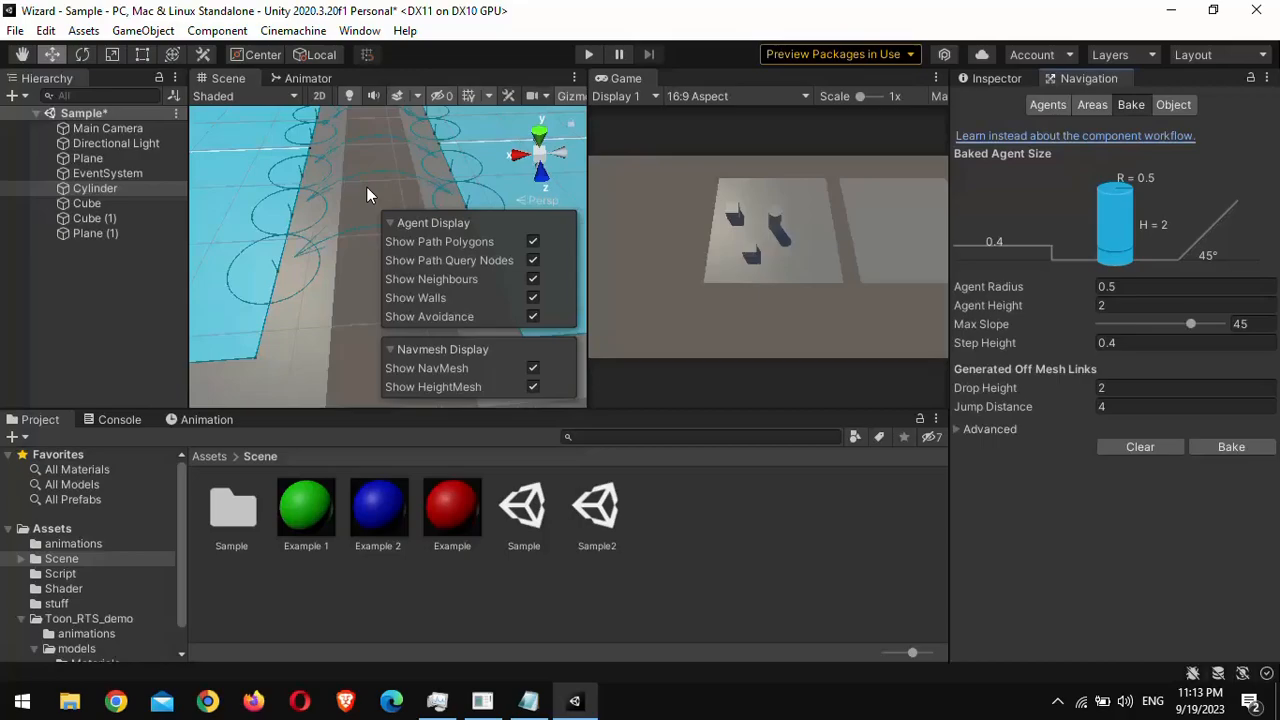
# Step: Create an empty GameObject in the scene, keeping its default name
pyautogui.scroll(-5, 366, 186)
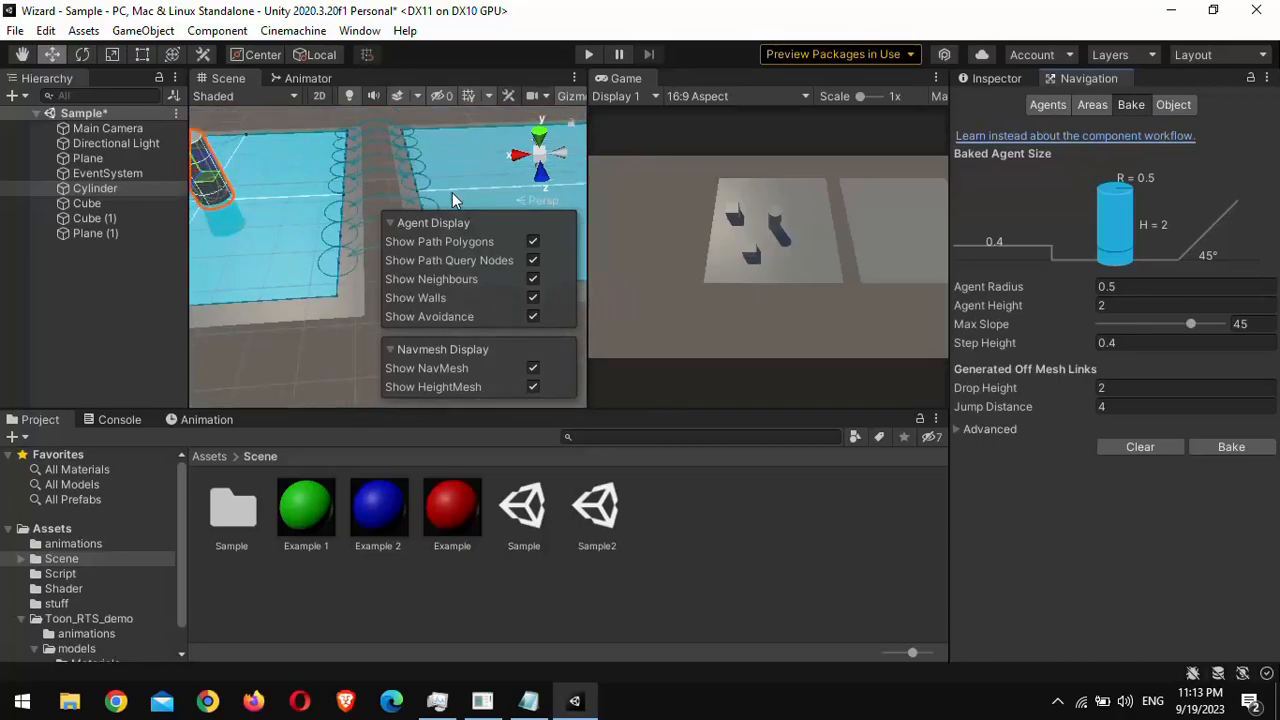
pyautogui.moveTo(407, 159); pyautogui.dragTo(540, 240, button='right')
pyautogui.moveTo(275, 162); pyautogui.dragTo(294, 206, button='middle')
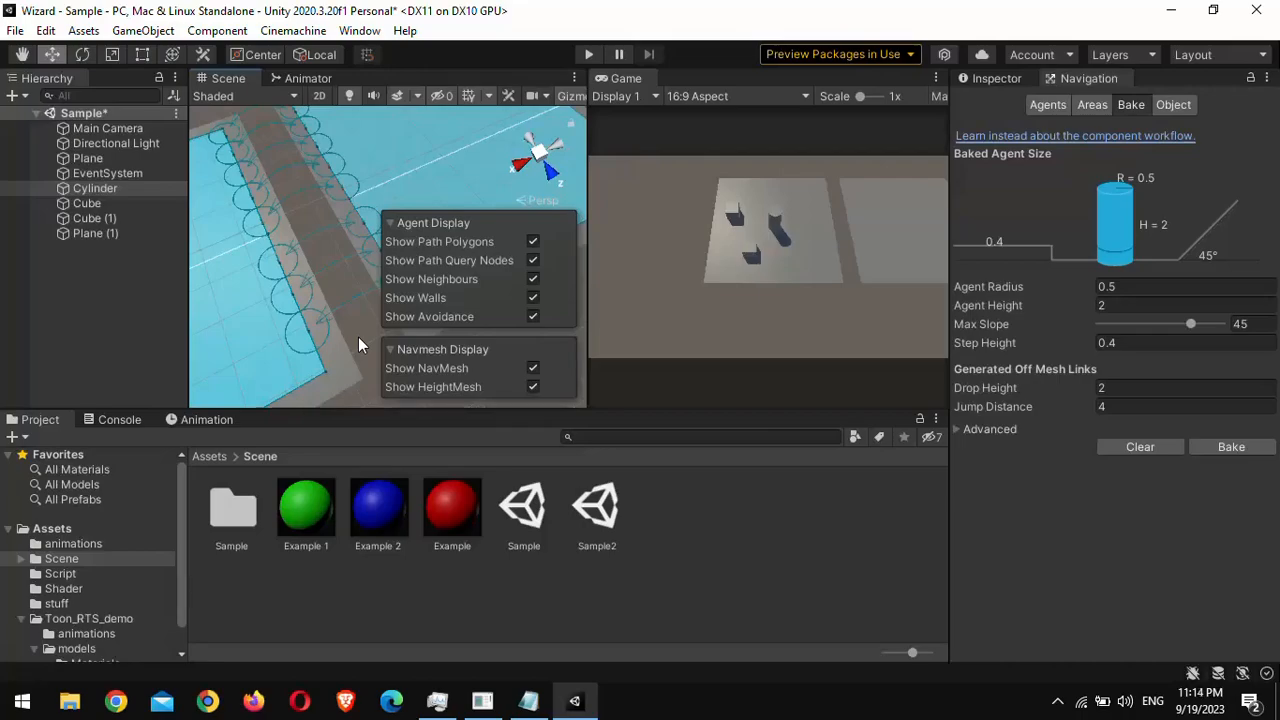
pyautogui.click(998, 80)
pyautogui.click(98, 262)
pyautogui.moveTo(235, 230)
pyautogui.mouseDown(button='right')
pyautogui.moveTo(249, 203)
pyautogui.moveTo(235, 215)
pyautogui.mouseUp(button='right')
pyautogui.rightClick(71, 262)
pyautogui.click(190, 464)
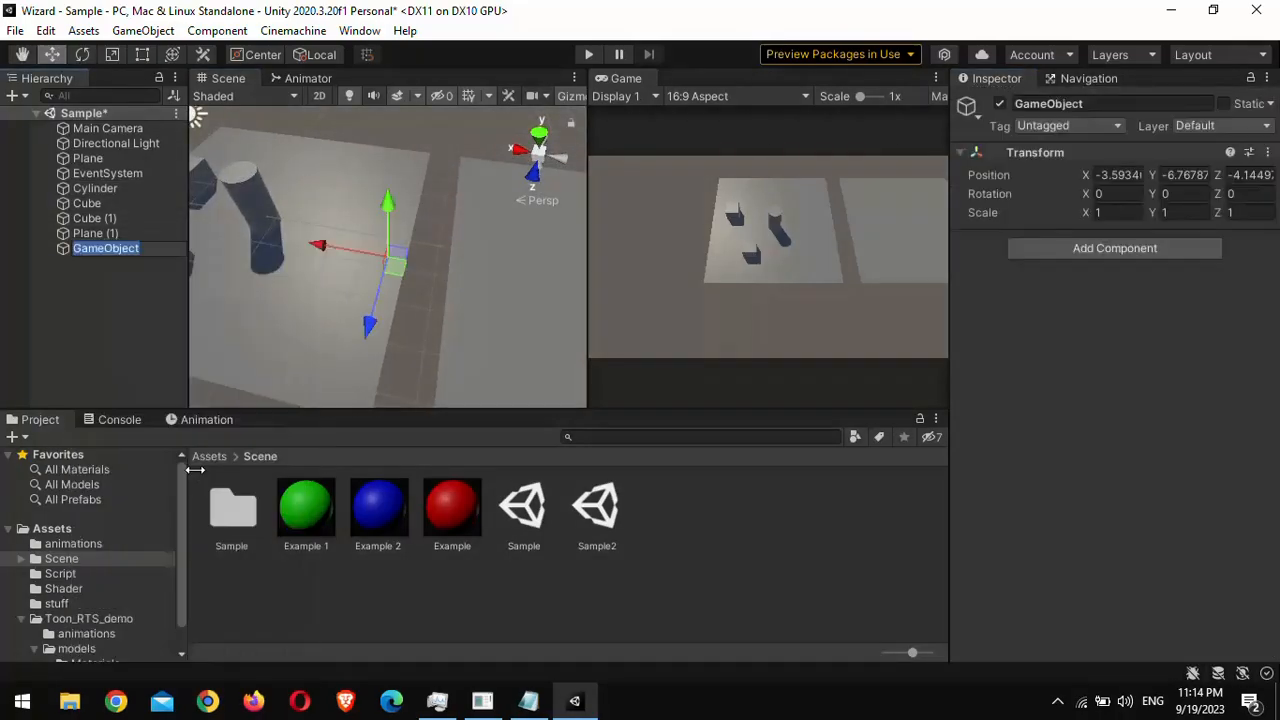
pyautogui.press('Return')
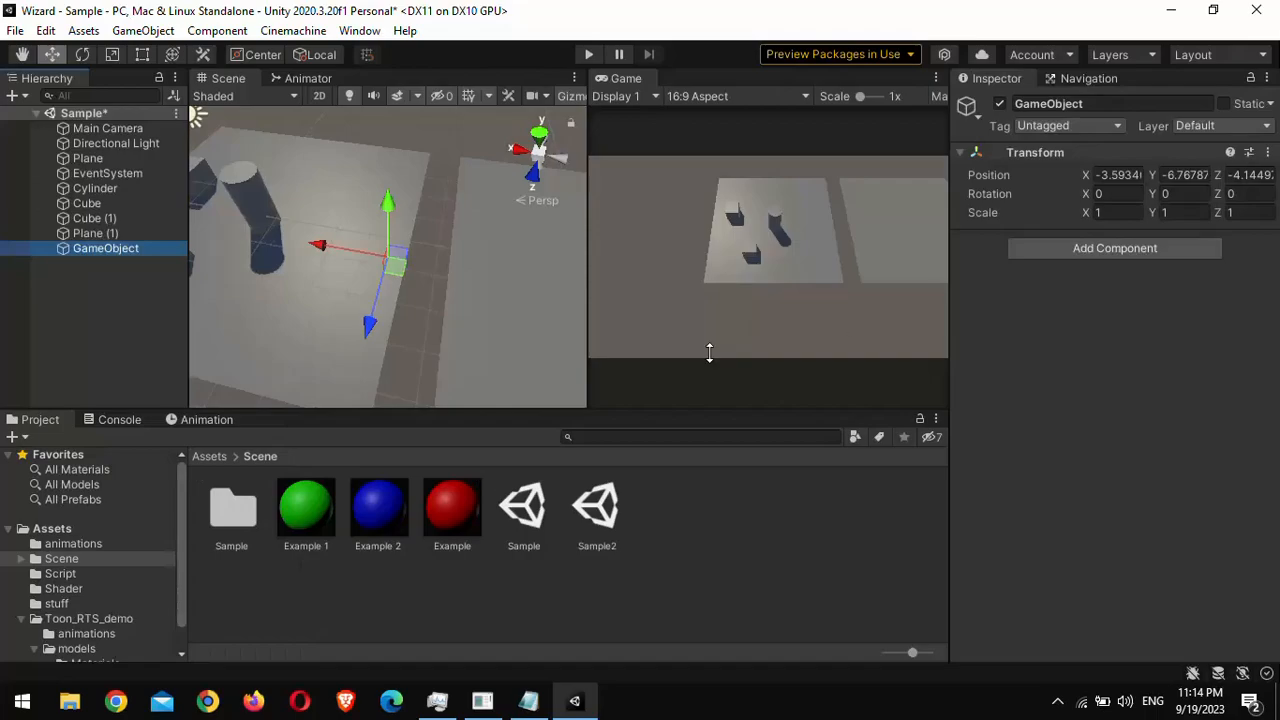
# Step: Add an Off Mesh Link component to the empty GameObject
pyautogui.click(1091, 249)
pyautogui.write('ogff')
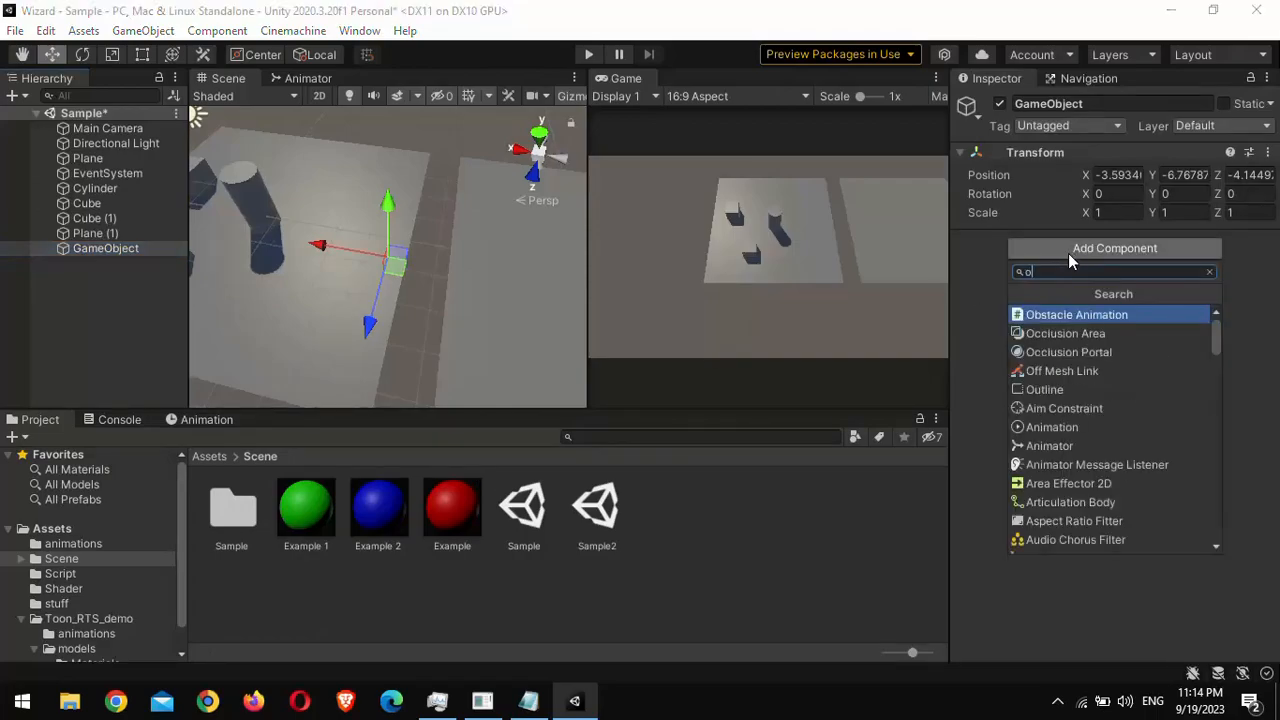
pyautogui.press('BackSpace')
pyautogui.press('BackSpace')
pyautogui.press('BackSpace')
pyautogui.write('ff')
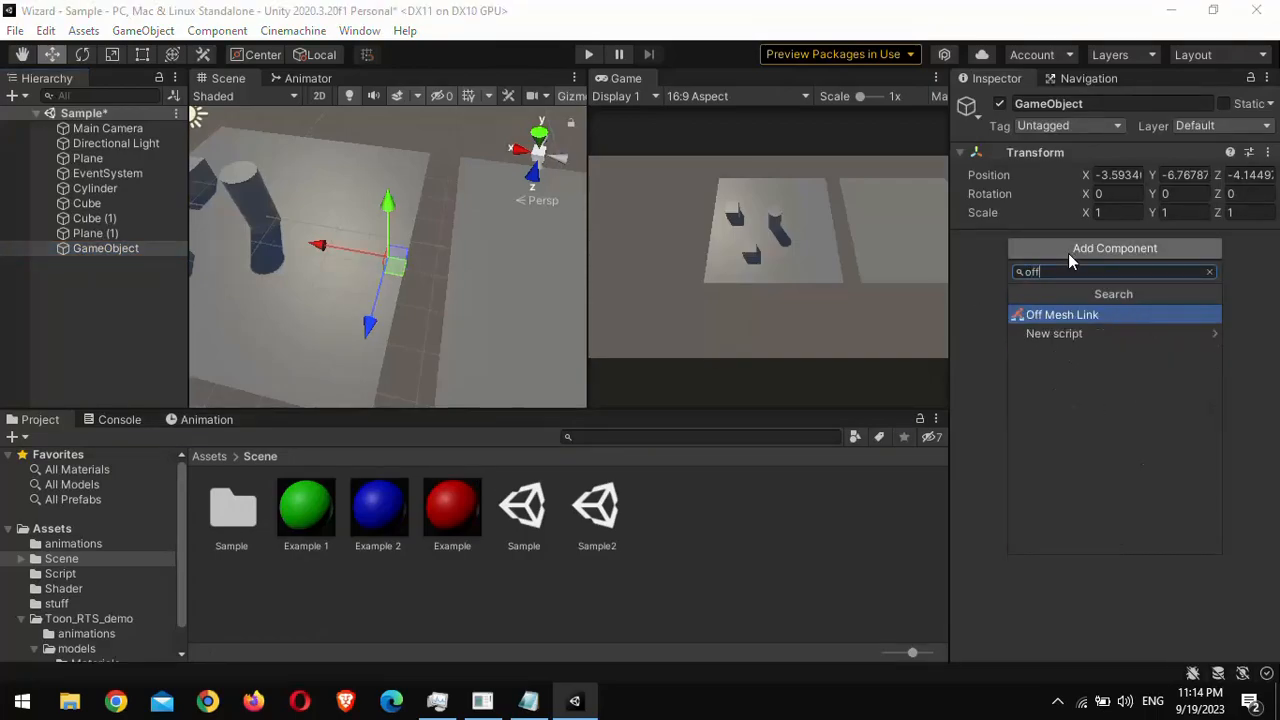
pyautogui.press('Return')
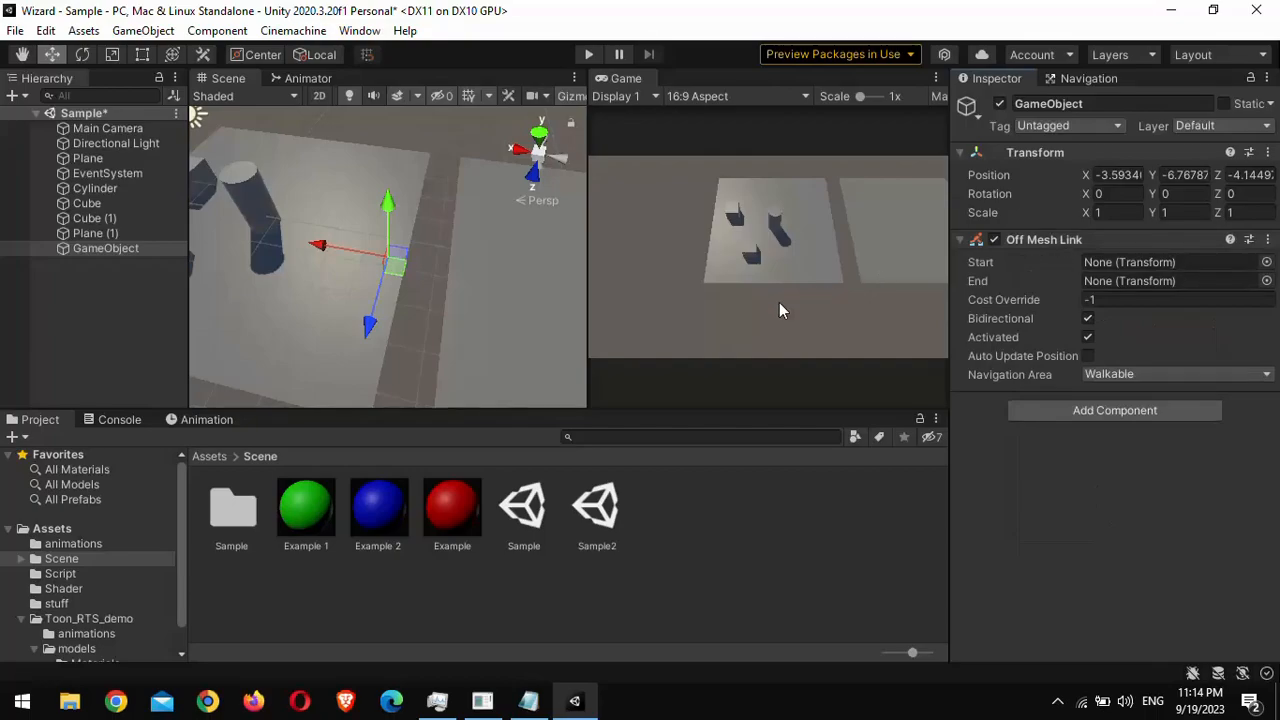
# Step: Create a Cube as a child of the GameObject and duplicate it under the same parent
pyautogui.rightClick(100, 252)
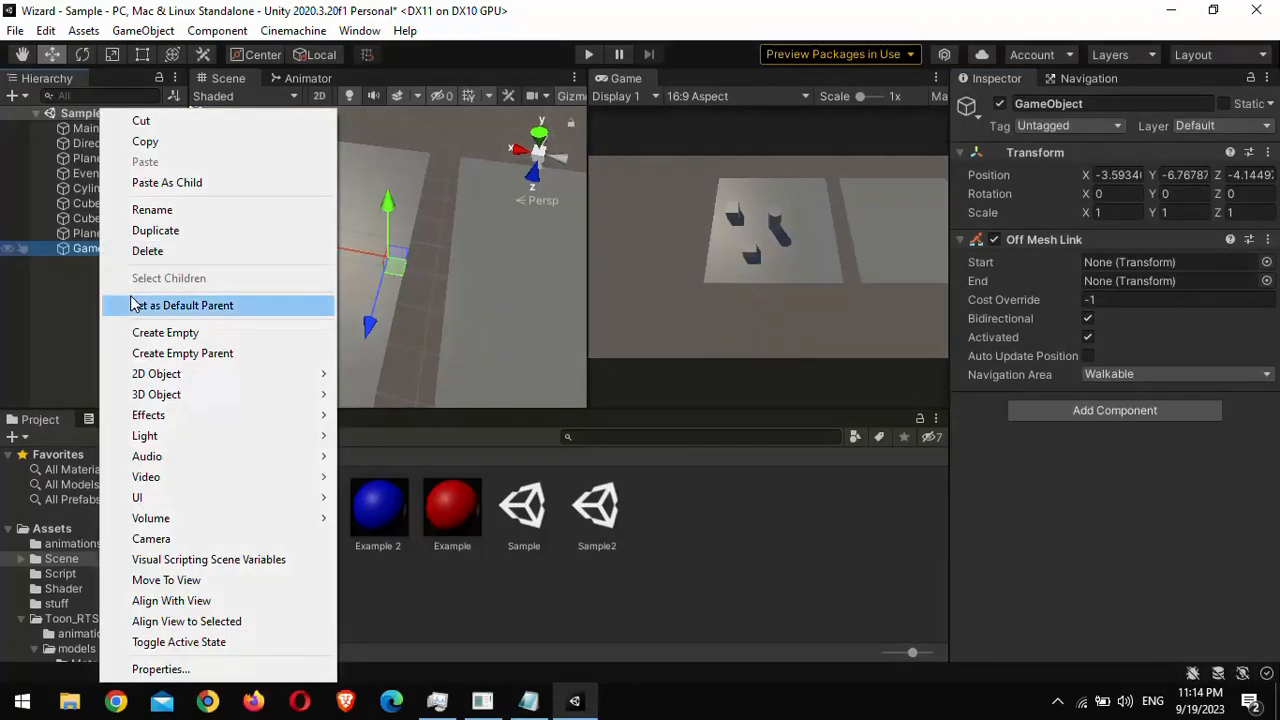
pyautogui.moveTo(280, 394)
pyautogui.click(362, 394)
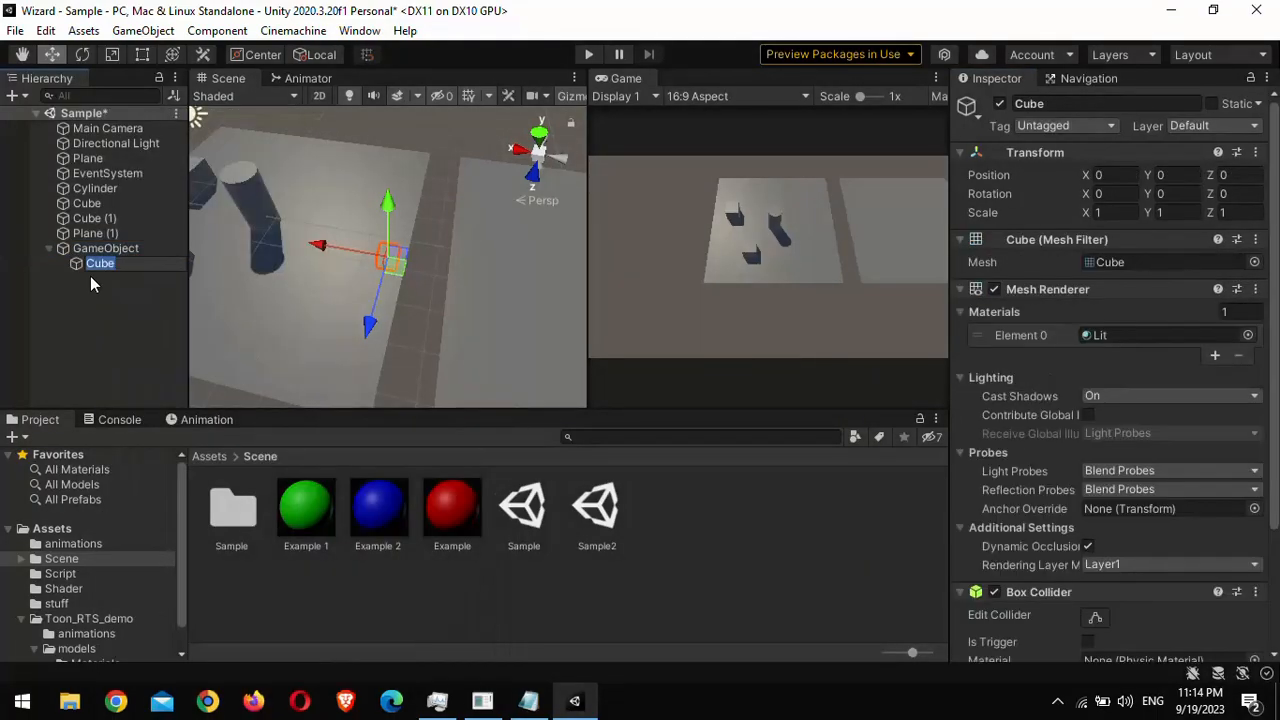
pyautogui.click(93, 269)
pyautogui.hotkey('ctrl', 'd')
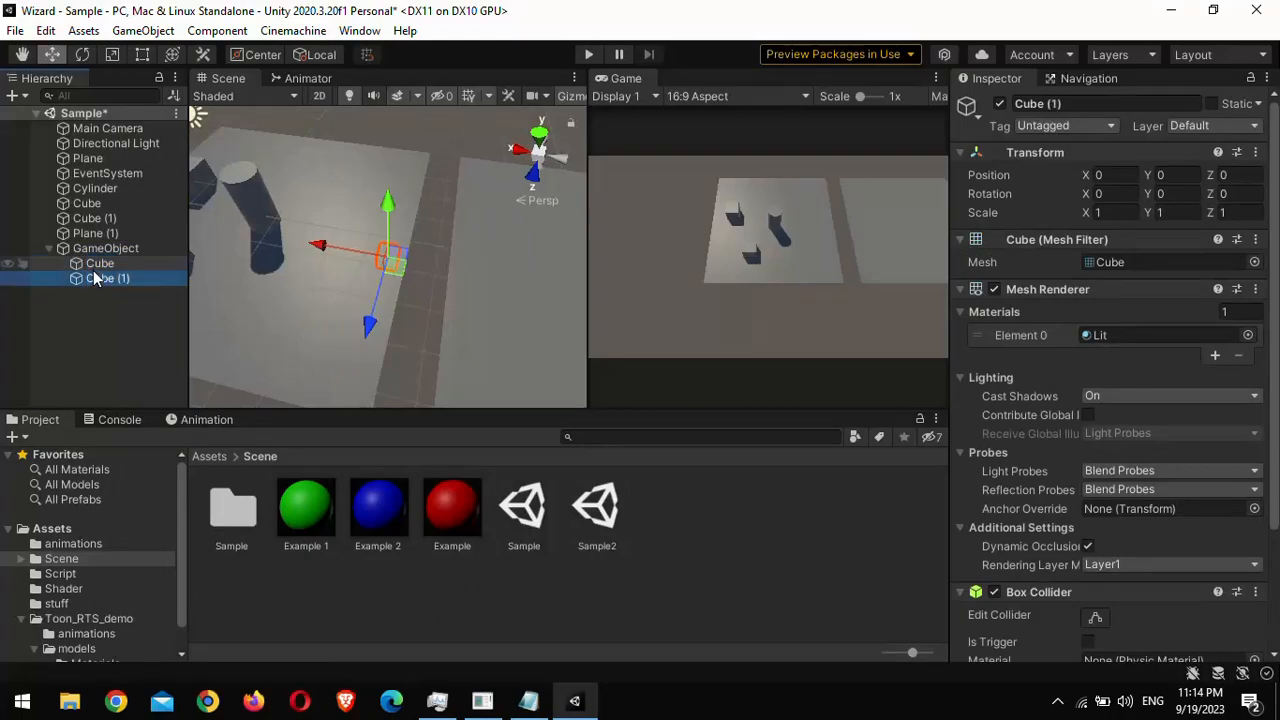
# Step: Assign the child Cube as the Off Mesh Link's Start and Cube (1) as its End
pyautogui.click(128, 250)
pyautogui.moveTo(97, 265); pyautogui.dragTo(1120, 262)
pyautogui.moveTo(80, 279); pyautogui.dragTo(1115, 284)
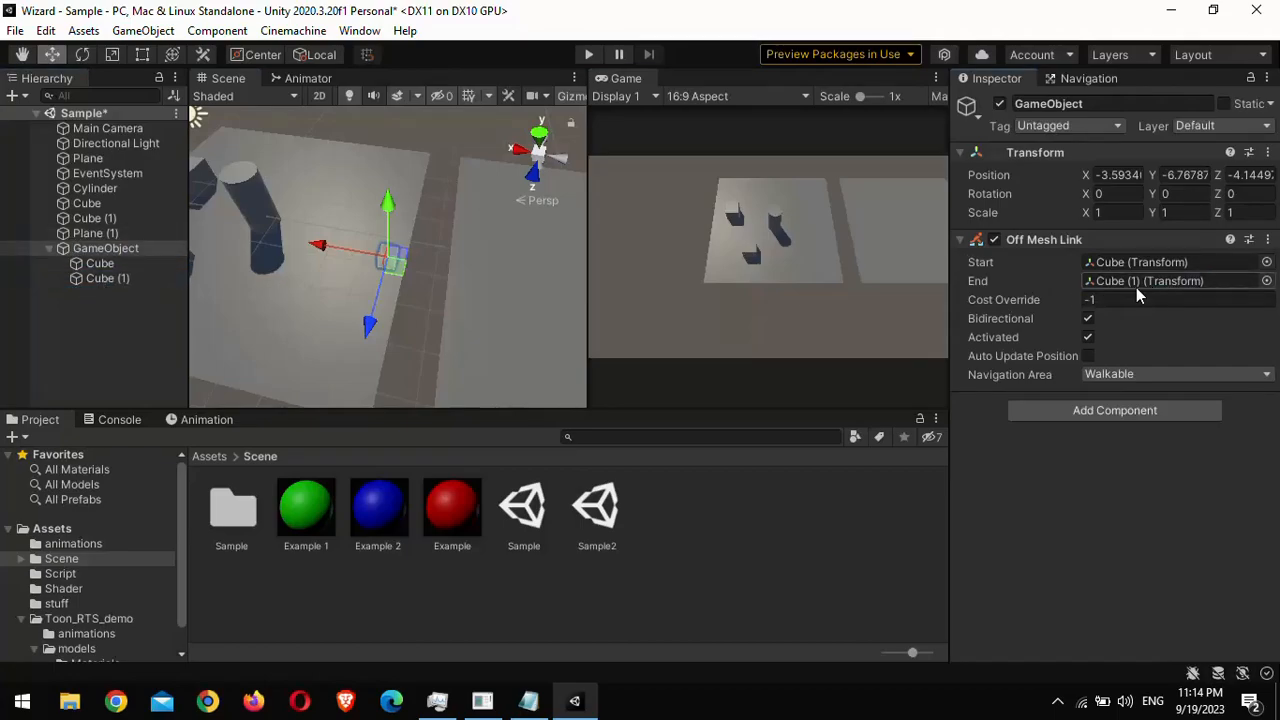
# Step: Position the link's start cube on the first plane and its end cube on the second plane, and rebake the NavMesh
pyautogui.click(1086, 79)
pyautogui.moveTo(267, 230); pyautogui.dragTo(298, 298)
pyautogui.moveTo(298, 298)
pyautogui.mouseDown(button='right')
pyautogui.moveTo(357, 374)
pyautogui.moveTo(297, 289)
pyautogui.mouseUp(button='right')
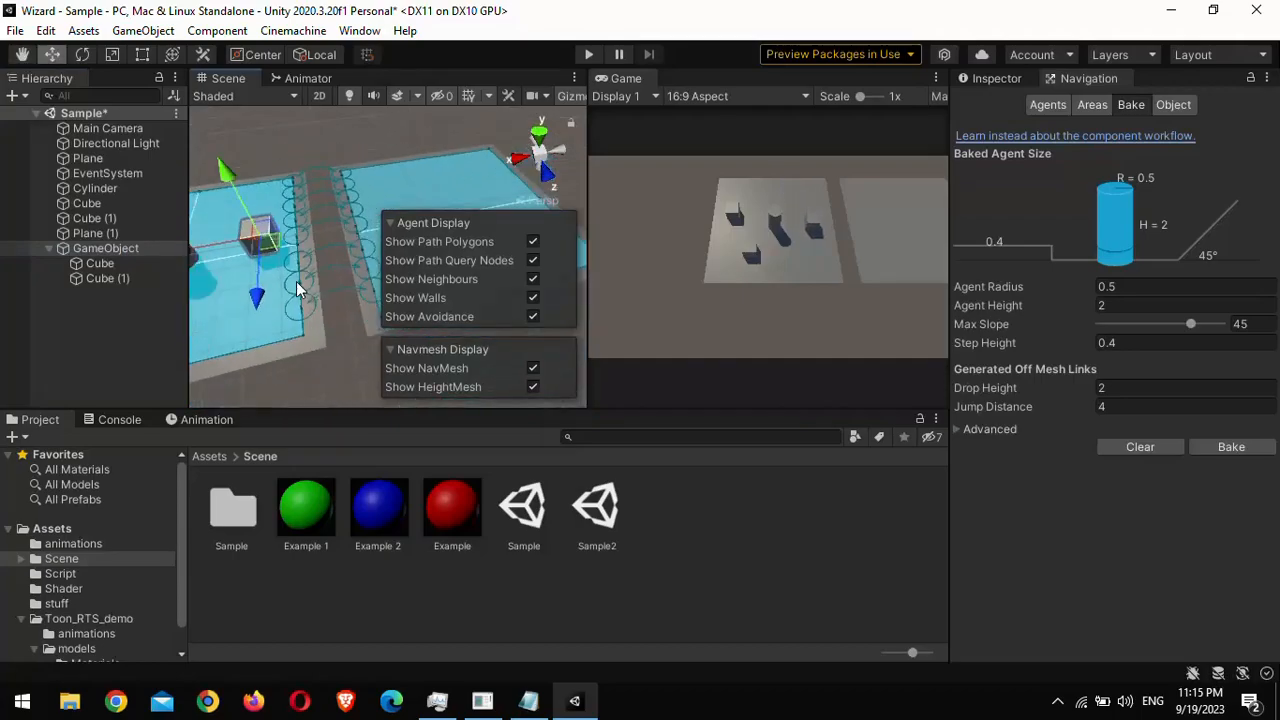
pyautogui.click(158, 264)
pyautogui.click(160, 279)
pyautogui.moveTo(215, 246); pyautogui.dragTo(372, 237)
pyautogui.moveTo(376, 270); pyautogui.dragTo(408, 257, button='right')
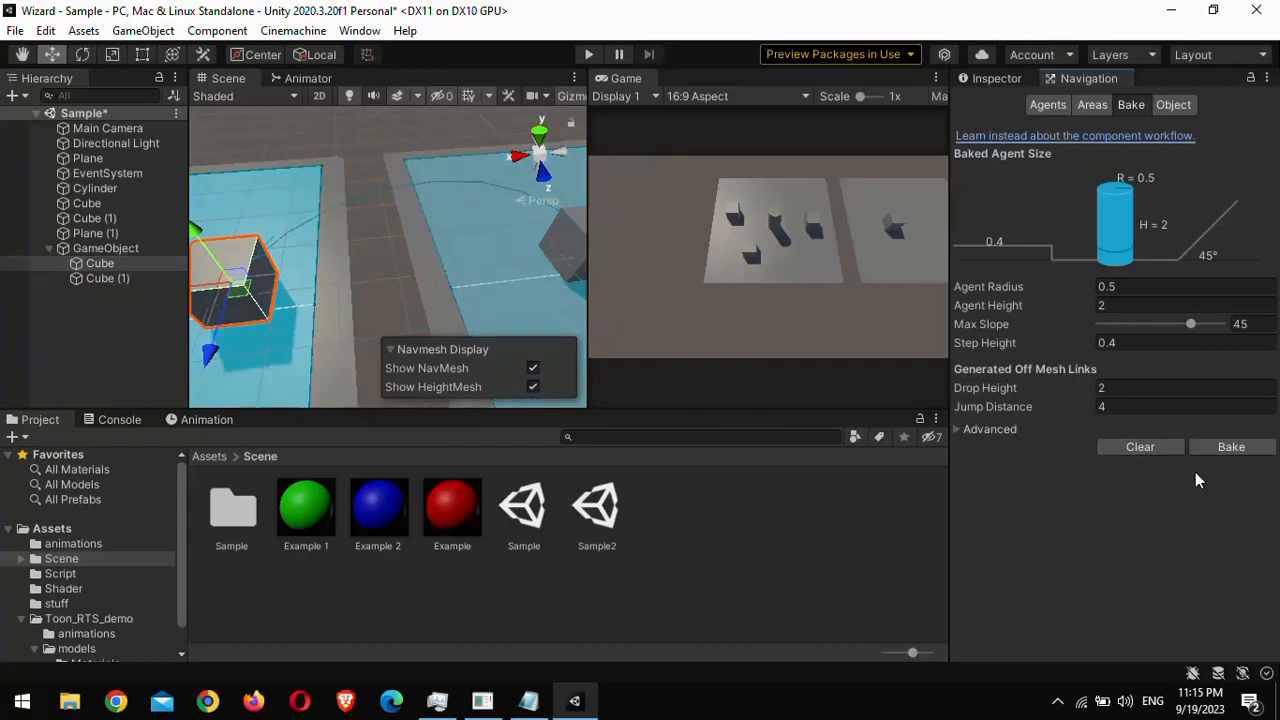
pyautogui.click(1233, 450)
# Step: Disable Generate OffMeshLinks for both Plane (1) and Plane, and rebake the NavMesh
pyautogui.click(92, 220)
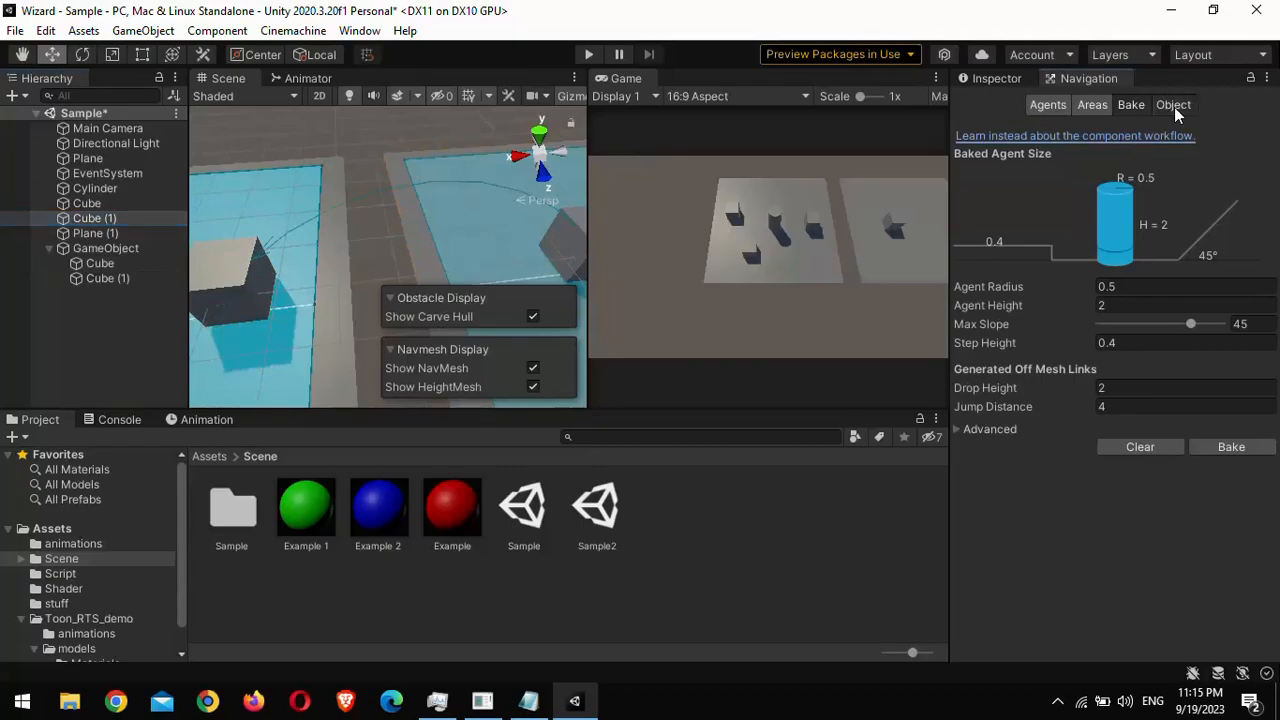
pyautogui.click(1173, 105)
pyautogui.click(100, 233)
pyautogui.click(1101, 237)
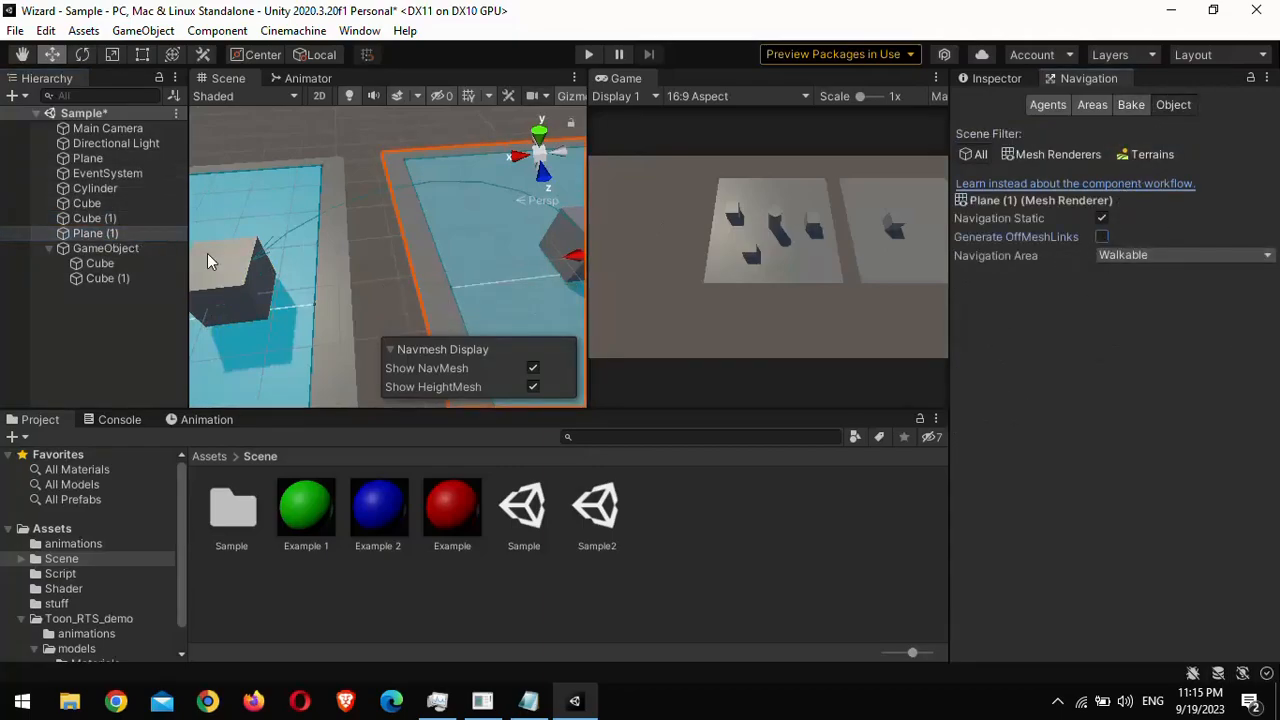
pyautogui.click(96, 162)
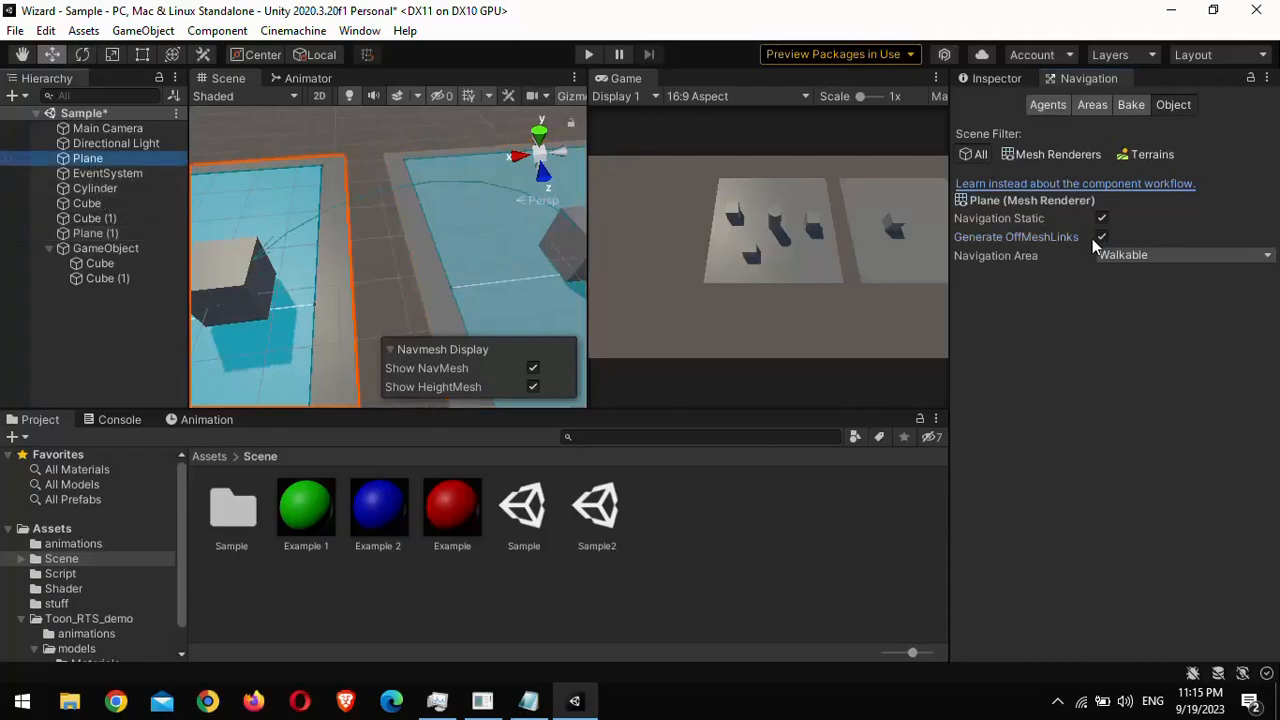
pyautogui.click(1131, 105)
pyautogui.click(1229, 449)
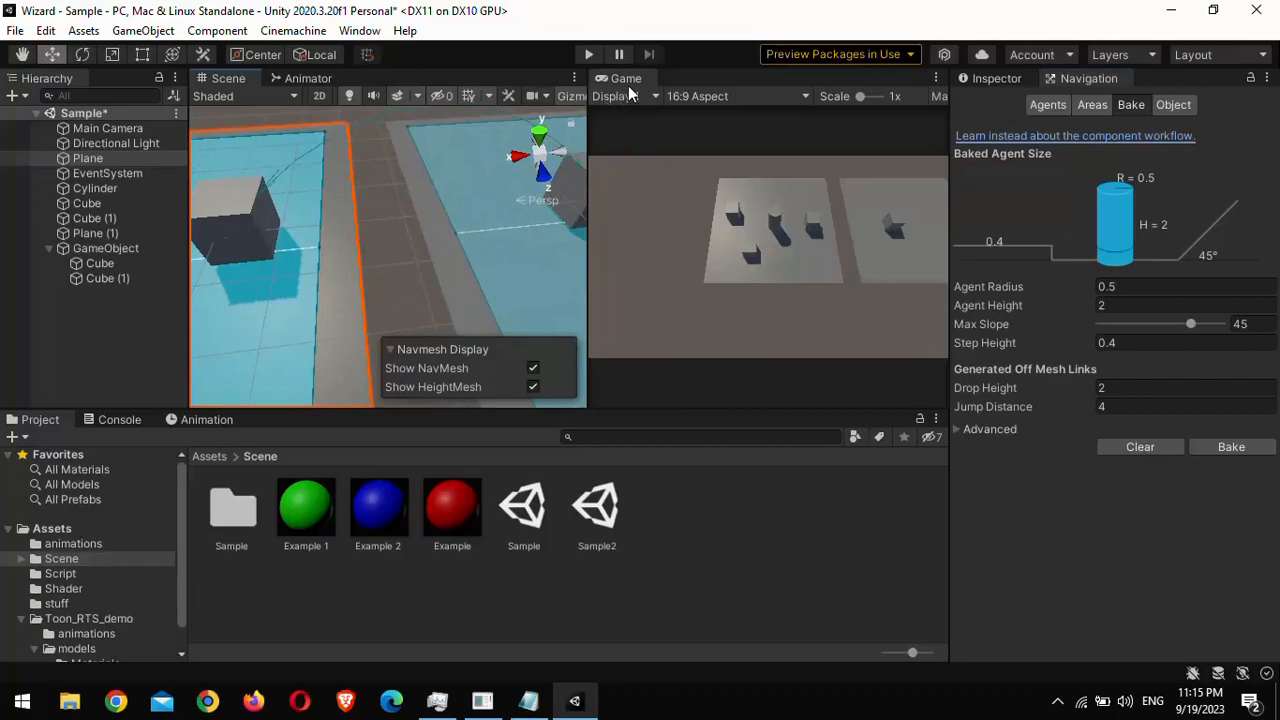
# Step: Test the manual off-mesh link by sending the cylinder to the second plane in play mode, and end play mode
pyautogui.click(586, 54)
pyautogui.click(912, 231)
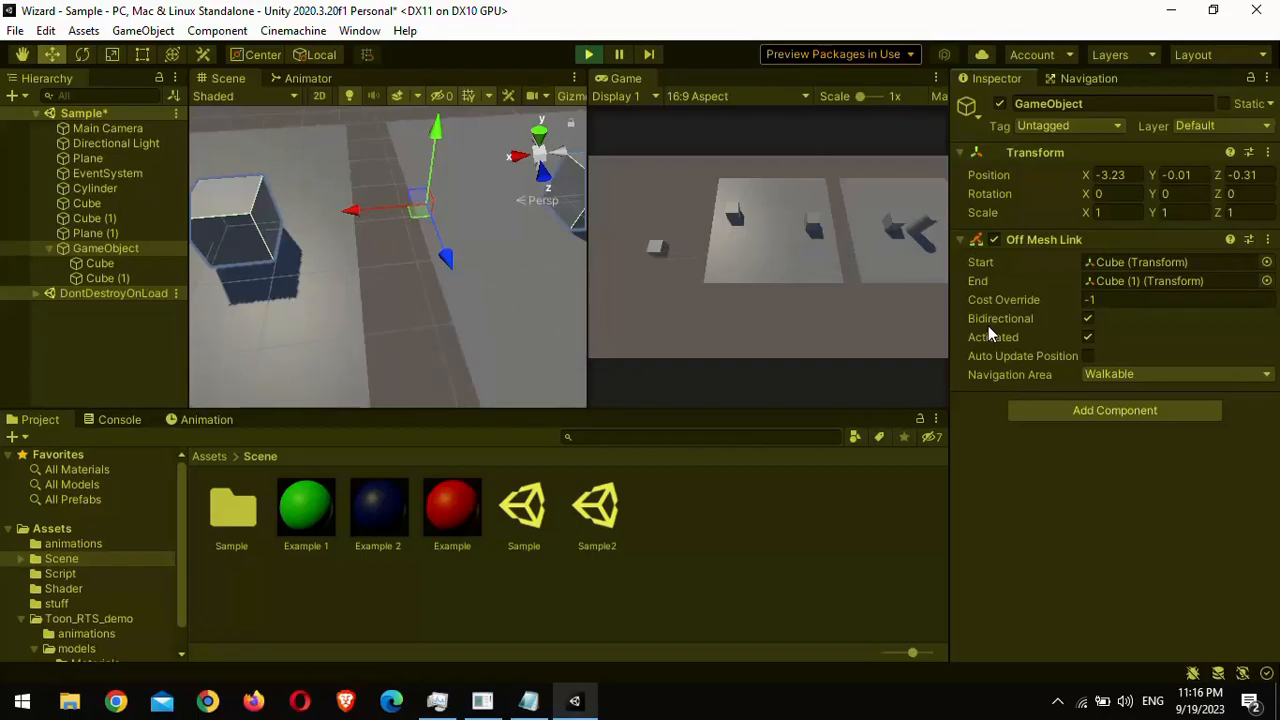
pyautogui.click(588, 54)
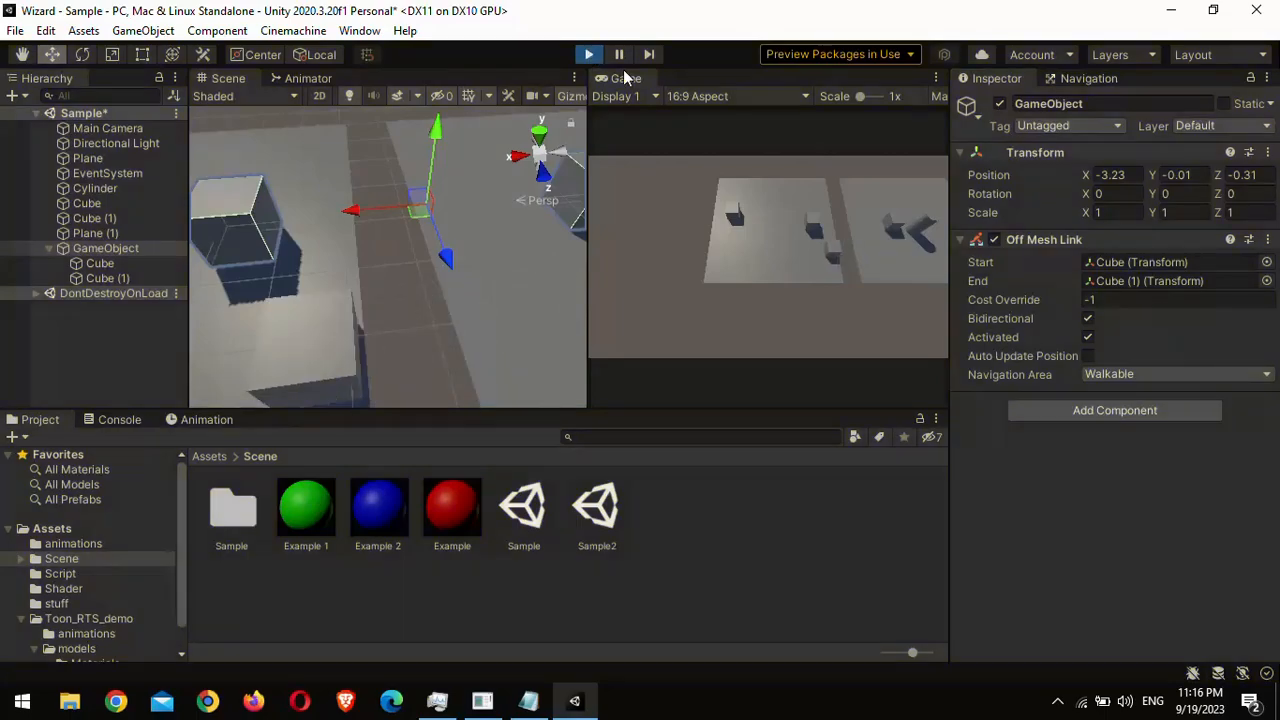
# Step: Turn off Bidirectional on the GameObject's Off Mesh Link and inspect the link between the planes
pyautogui.click(1087, 319)
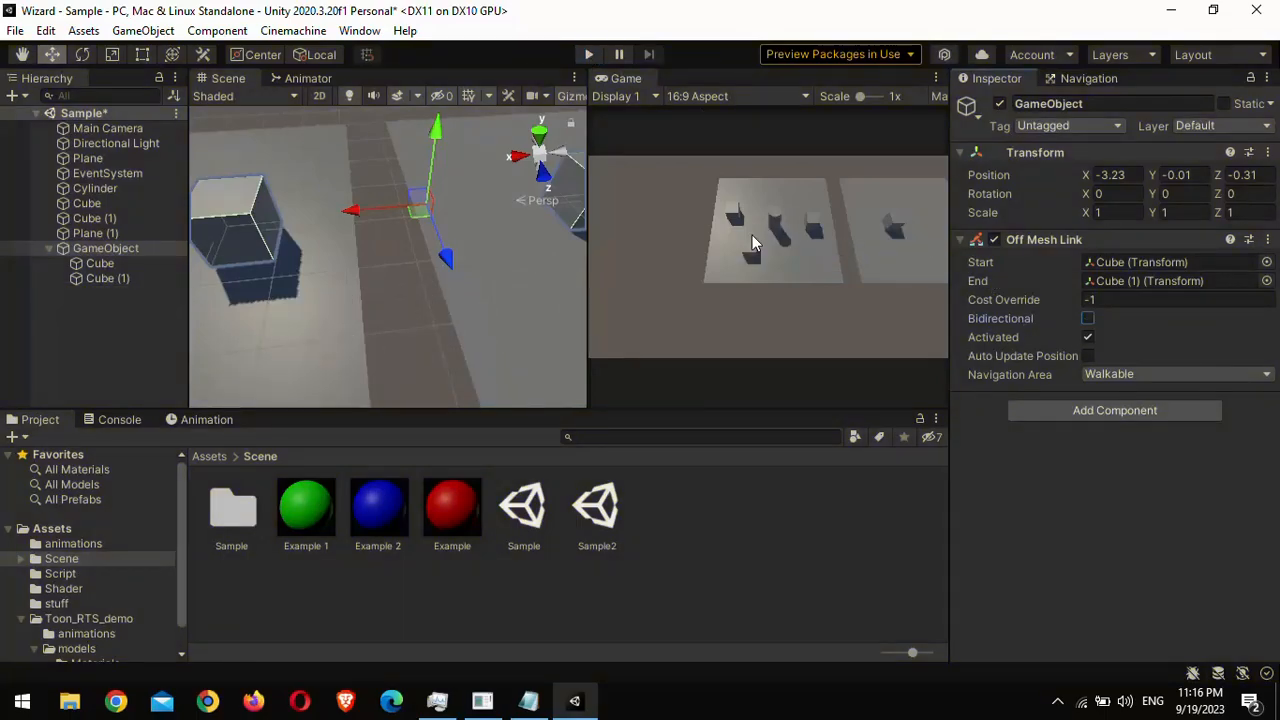
pyautogui.click(1088, 78)
pyautogui.moveTo(280, 212); pyautogui.dragTo(297, 270, button='middle')
pyautogui.keyDown('alt'); pyautogui.moveTo(276, 291); pyautogui.dragTo(498, 270); pyautogui.keyUp('alt')
pyautogui.moveTo(498, 268); pyautogui.dragTo(320, 286, button='right')
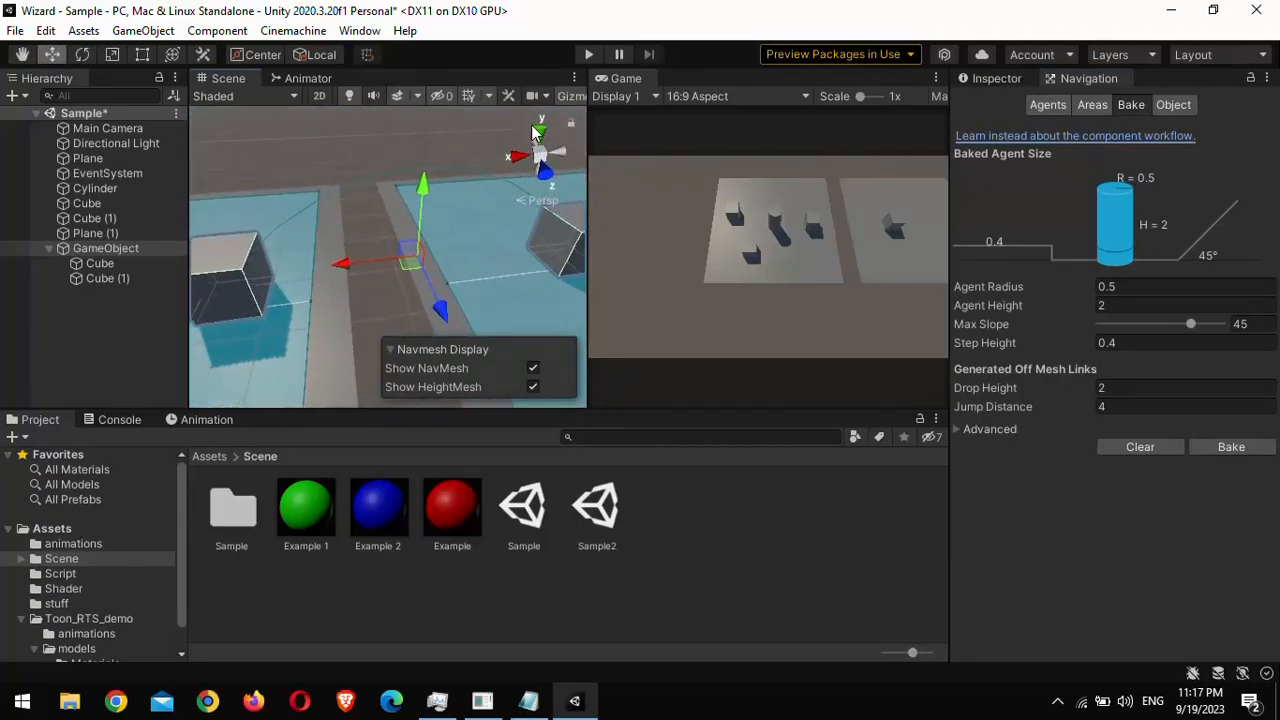
# Step: Test the one-way link in play mode by sending the cylinder to the second plane and back toward the first
pyautogui.click(588, 55)
pyautogui.click(882, 213)
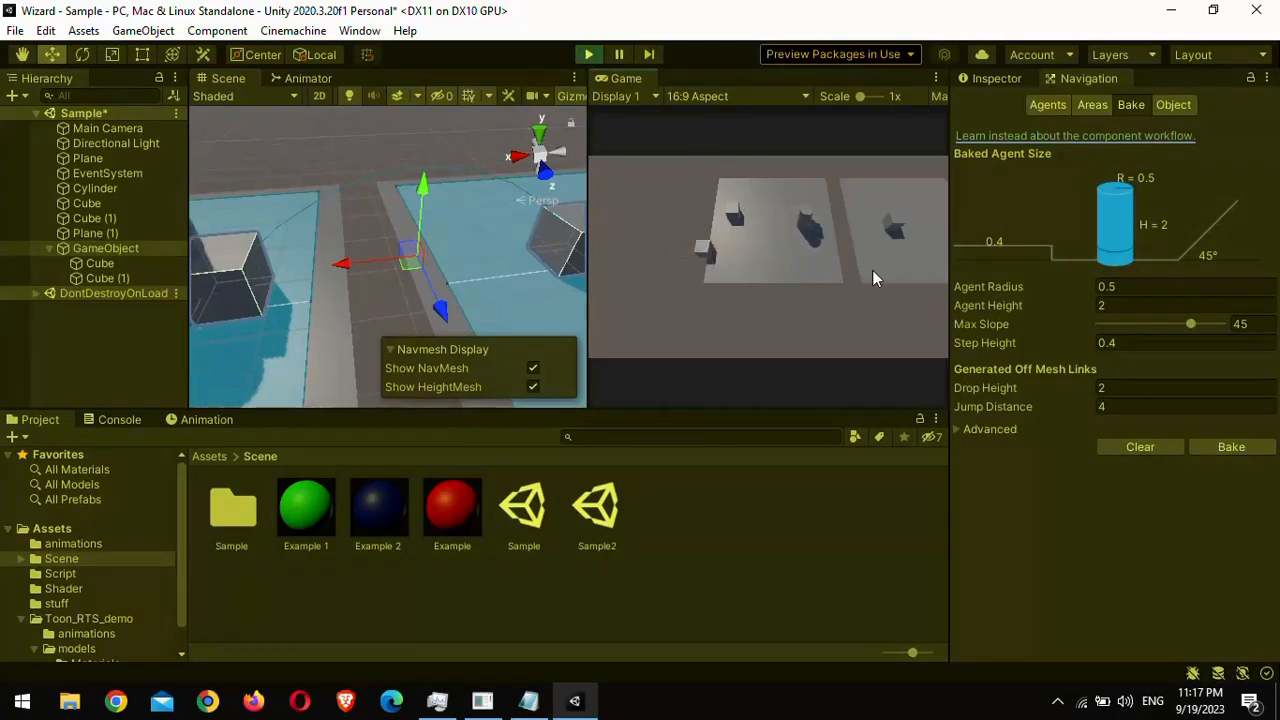
pyautogui.click(786, 232)
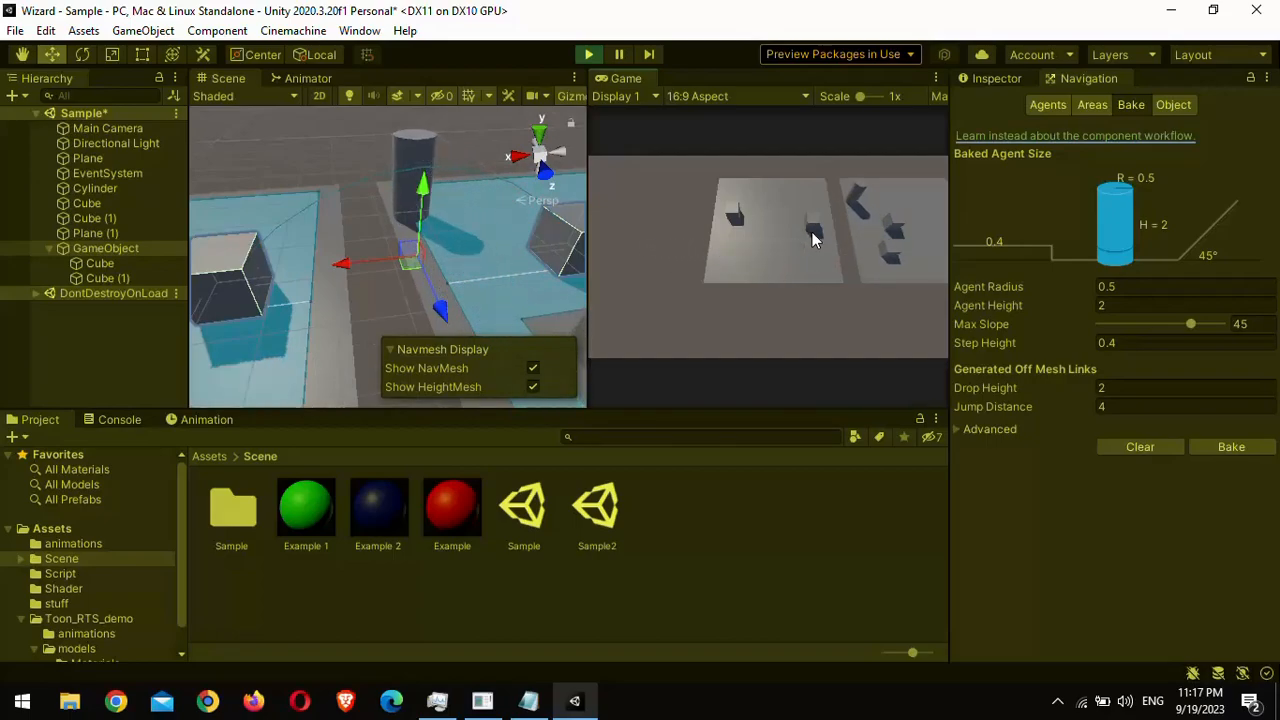
# Step: Turn Bidirectional back on and turn off Activated on the Off Mesh Link during play
pyautogui.click(1016, 82)
pyautogui.click(1087, 318)
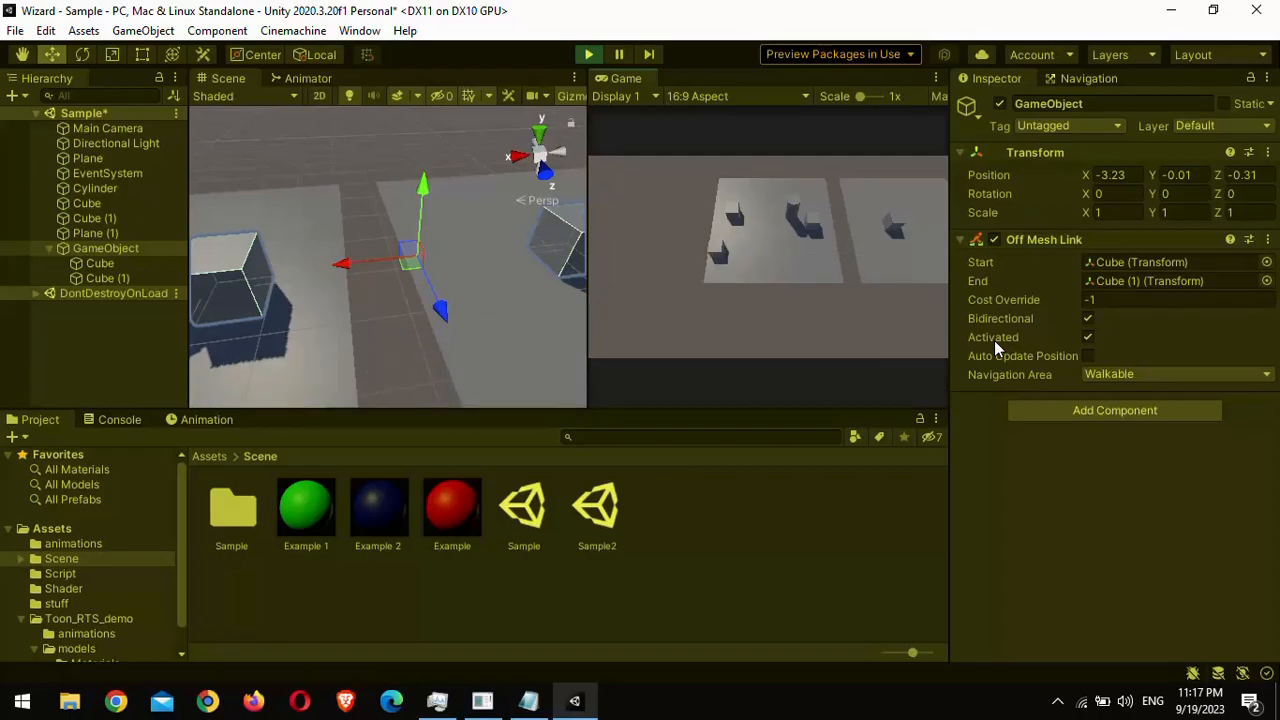
pyautogui.click(1088, 337)
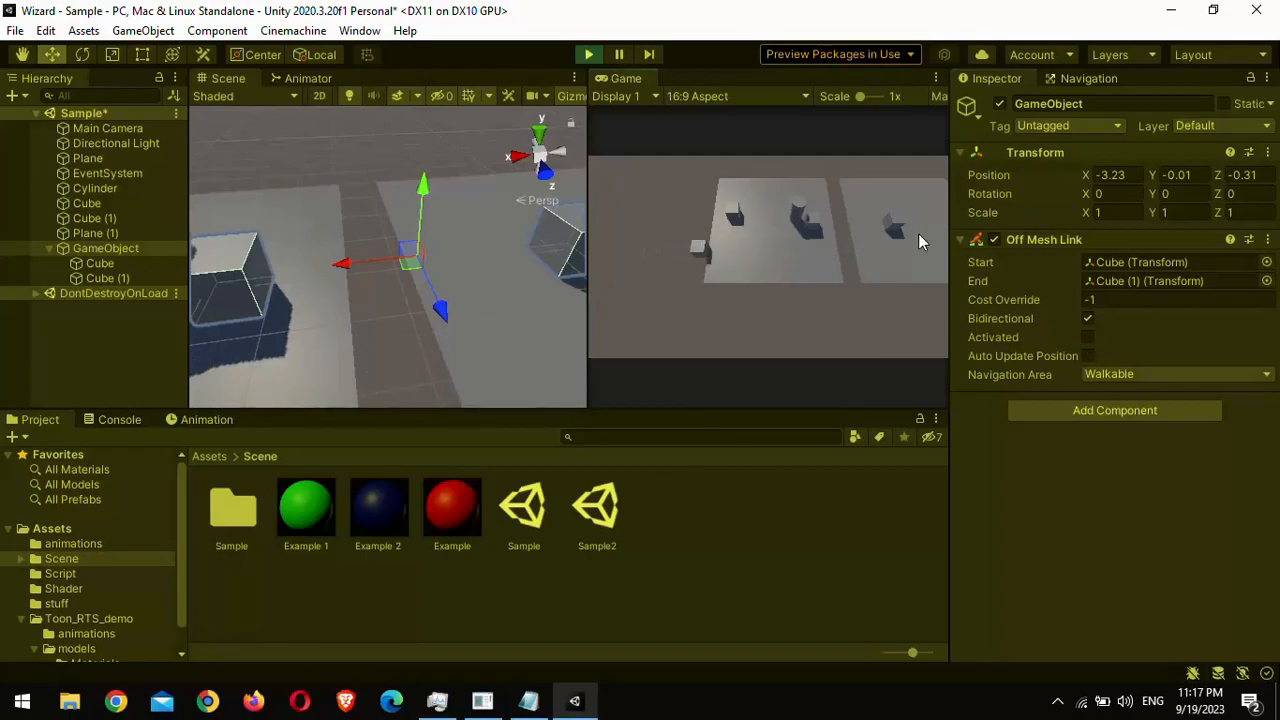